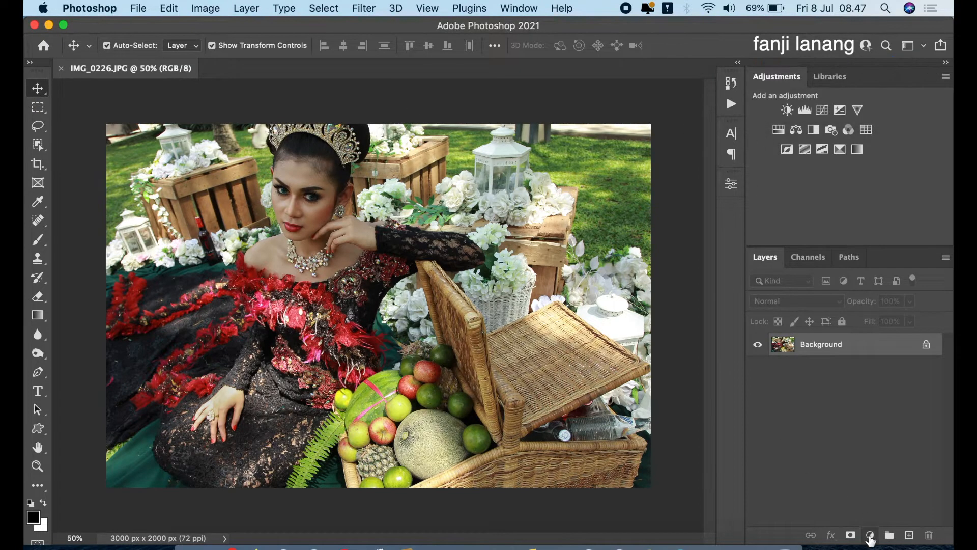
Add a gradient fill layer with the Radial style and reposition its clear centre over the woman's face and upper body.
click(870, 535)
click(874, 275)
click(728, 266)
click(718, 190)
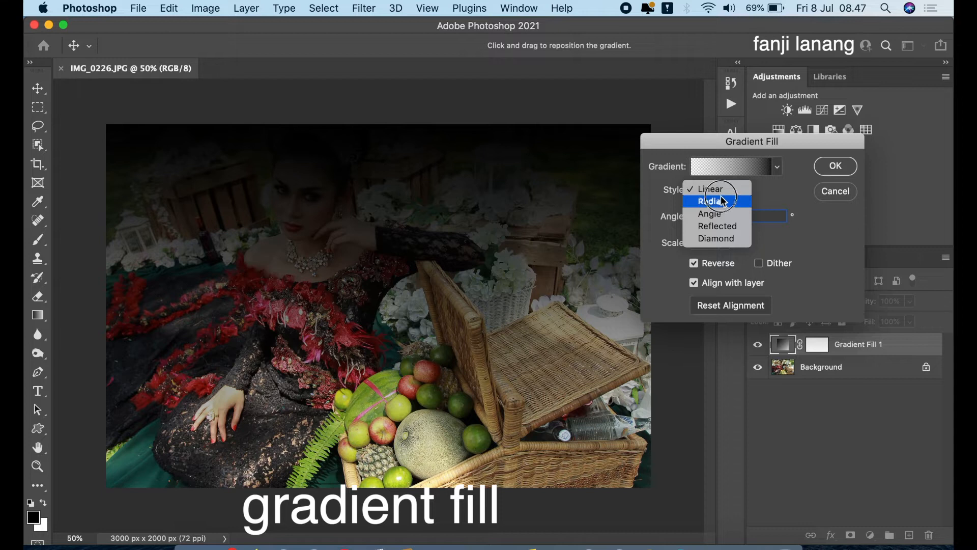
click(721, 201)
drag(326, 220, 310, 203)
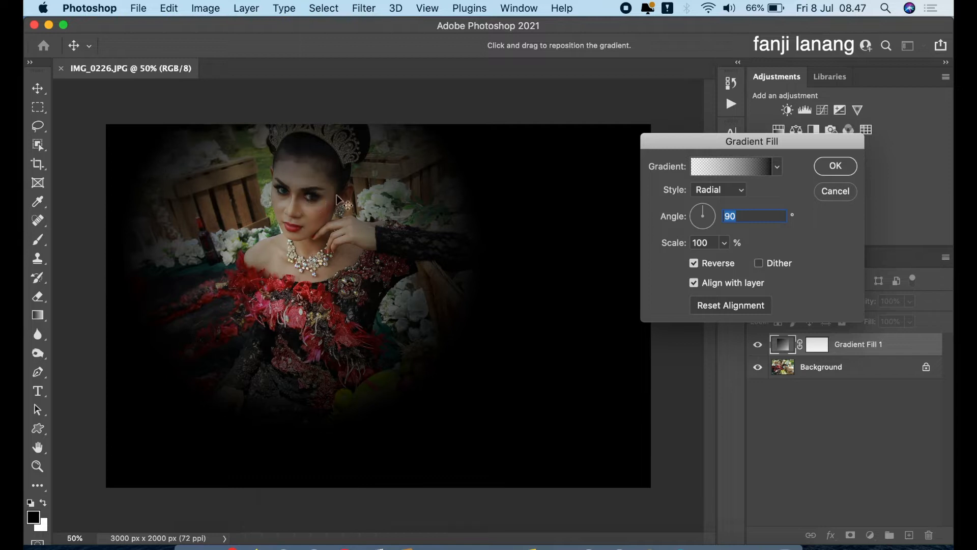
Set the gradient's angle to 32,25° and its scale to about 155%, then compare the photo with the layer hidden and shown.
click(715, 211)
drag(715, 208, 716, 208)
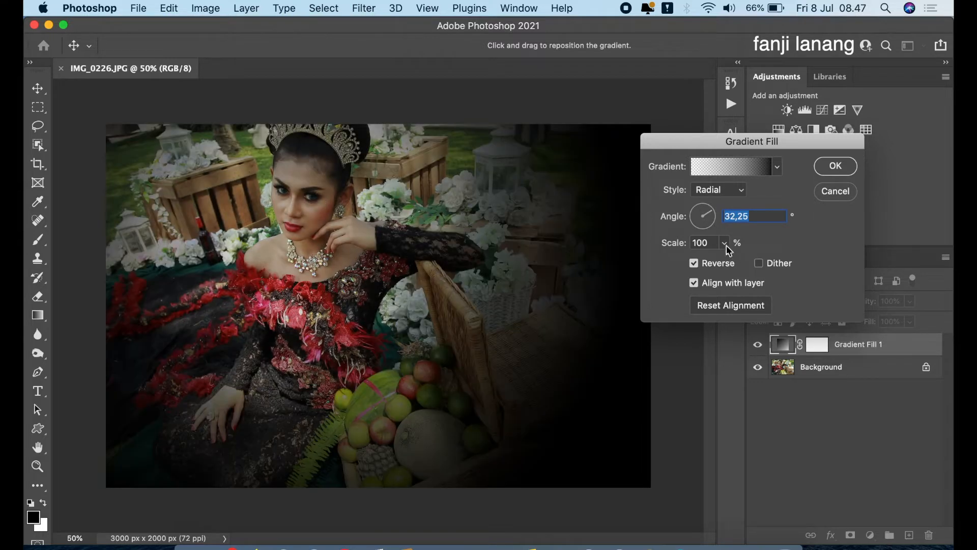
click(725, 244)
click(727, 258)
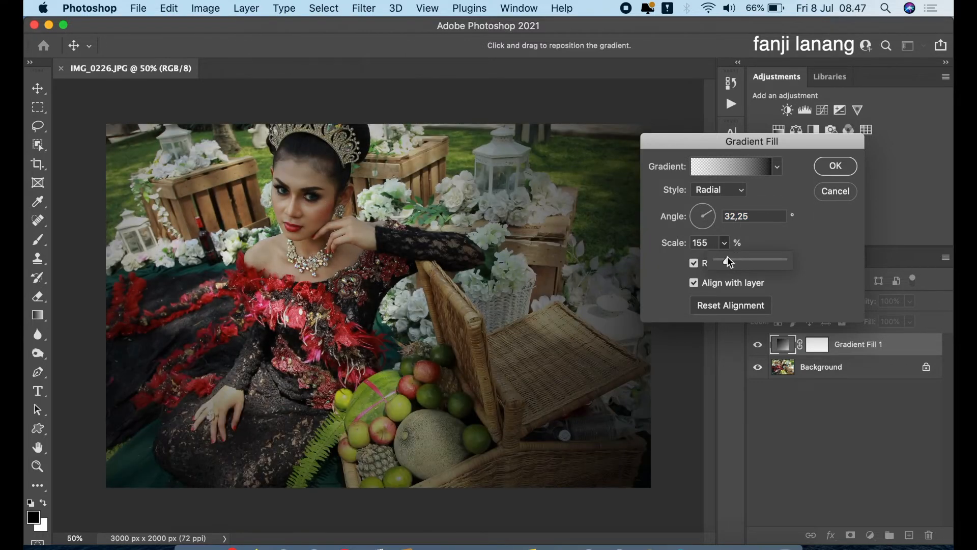
drag(729, 261, 726, 261)
click(830, 167)
click(758, 345)
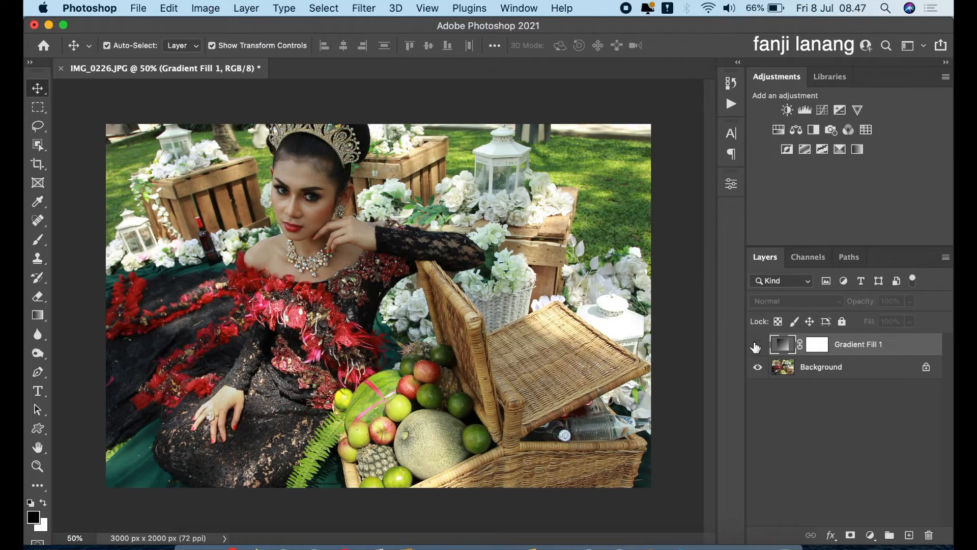
click(757, 345)
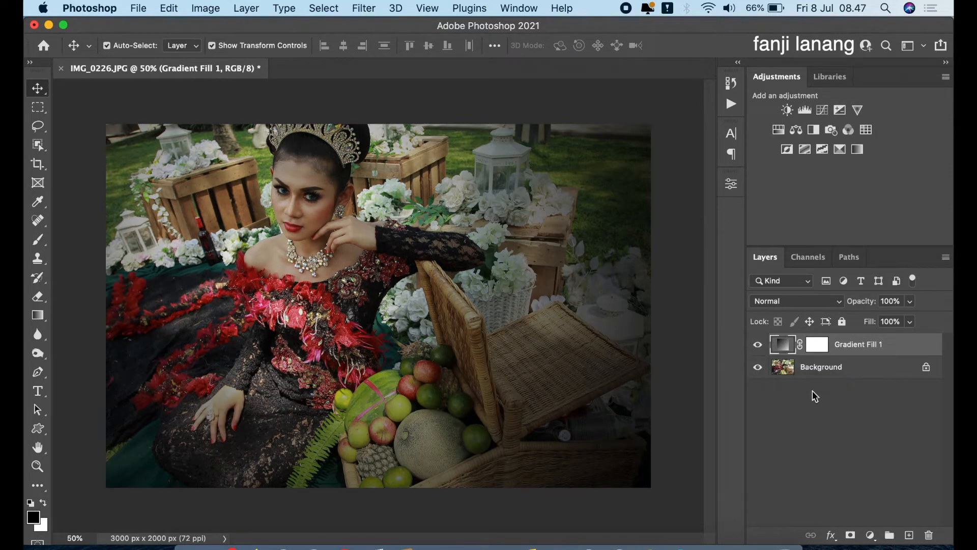
Create a blank layer above the gradient fill and apply the merged image to it with Normal blending.
click(909, 535)
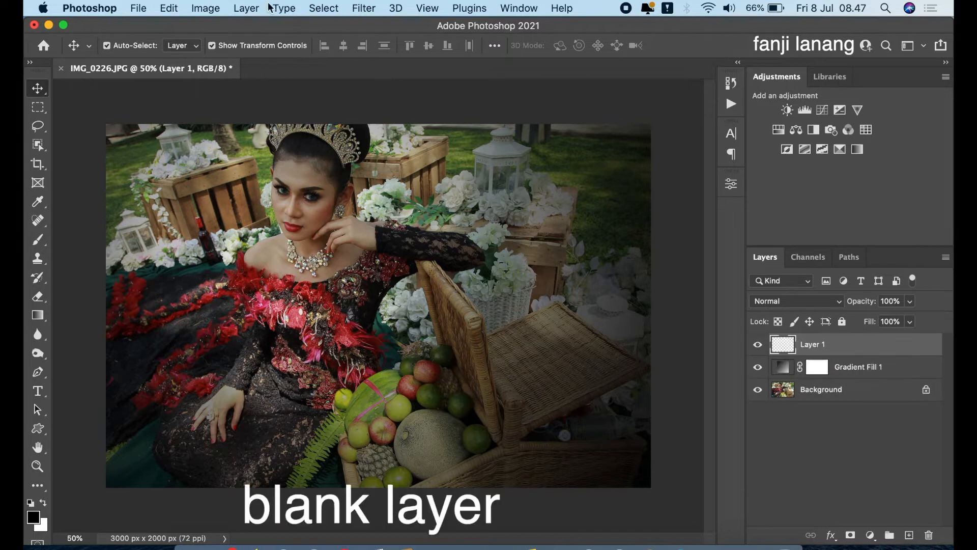
click(212, 10)
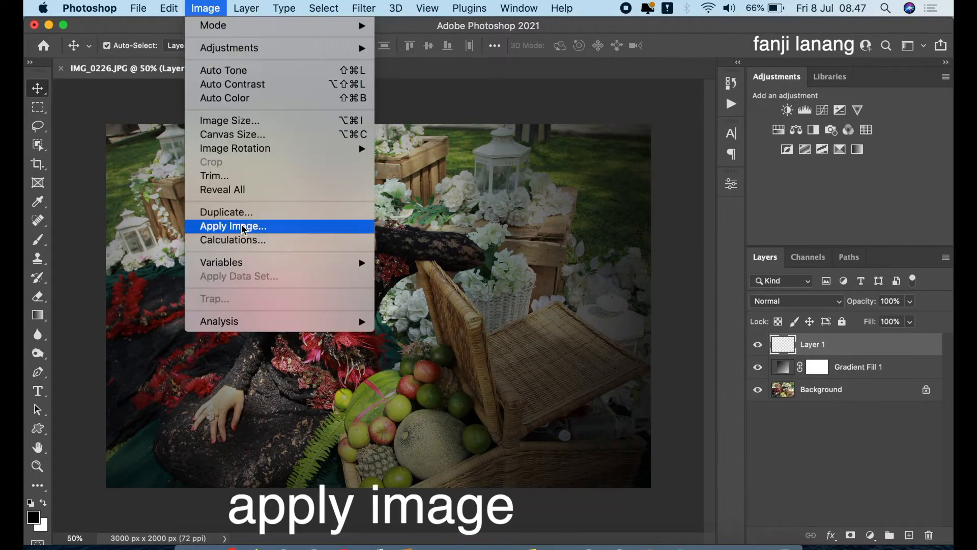
click(351, 228)
click(478, 235)
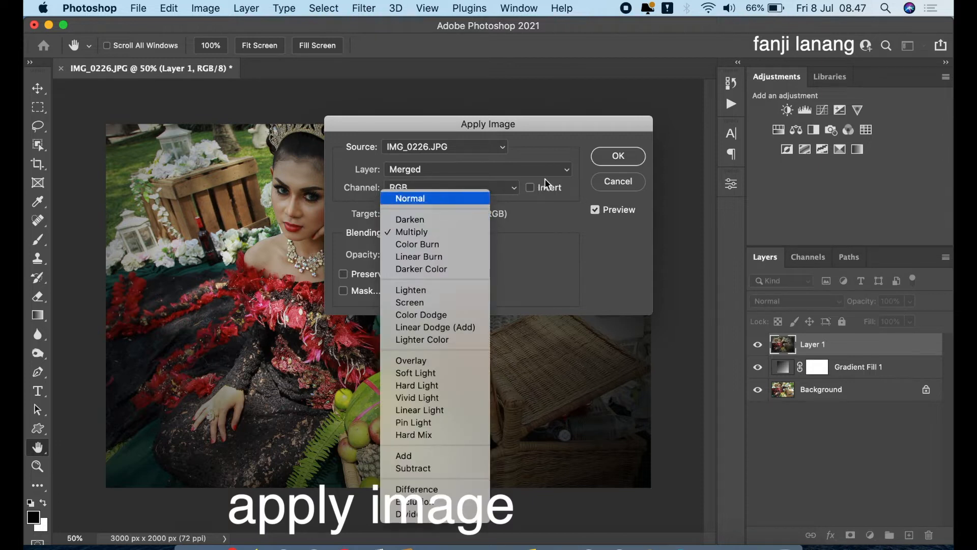
click(458, 199)
click(609, 157)
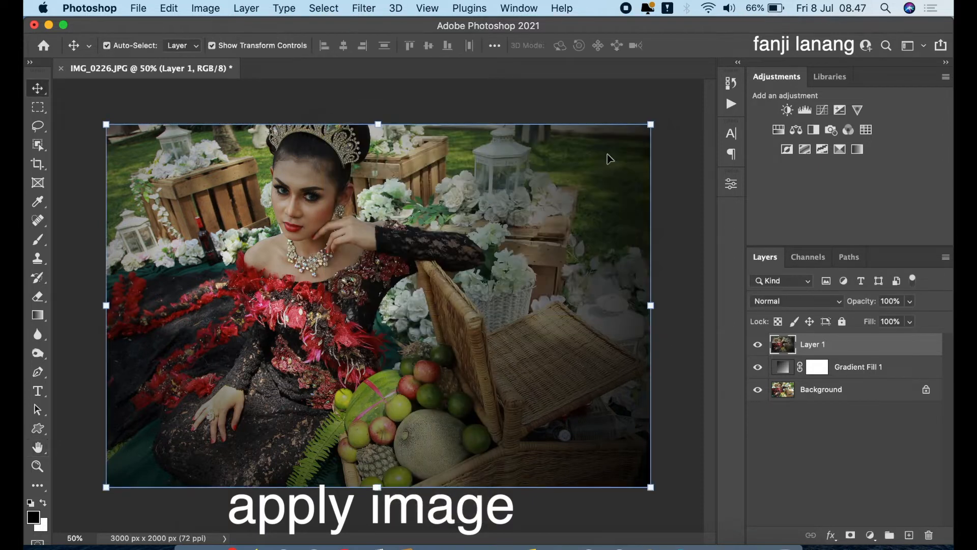
Open the merged layer in the Camera Raw filter and prepare a Radial Filter with exposure +0,50 and shadows +40.
click(363, 8)
click(395, 124)
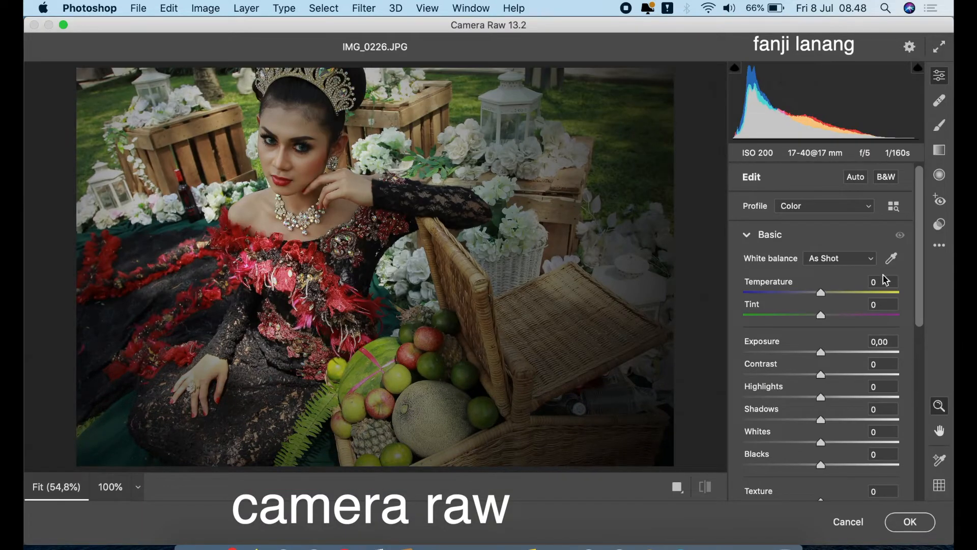
click(748, 236)
click(942, 178)
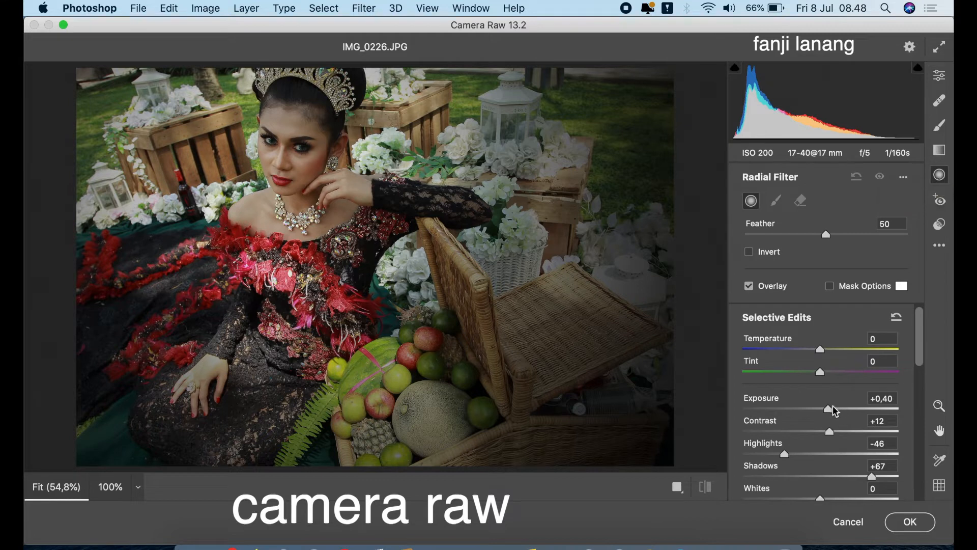
drag(835, 411, 833, 418)
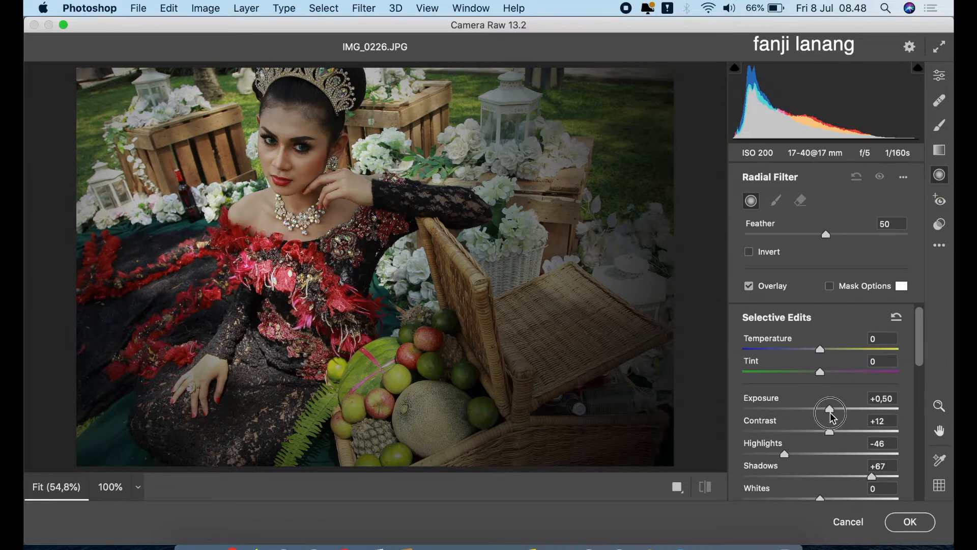
drag(922, 358, 920, 383)
drag(860, 389, 848, 394)
mouse_move(919, 367)
mouse_down()
mouse_move(921, 404)
mouse_move(921, 349)
mouse_up()
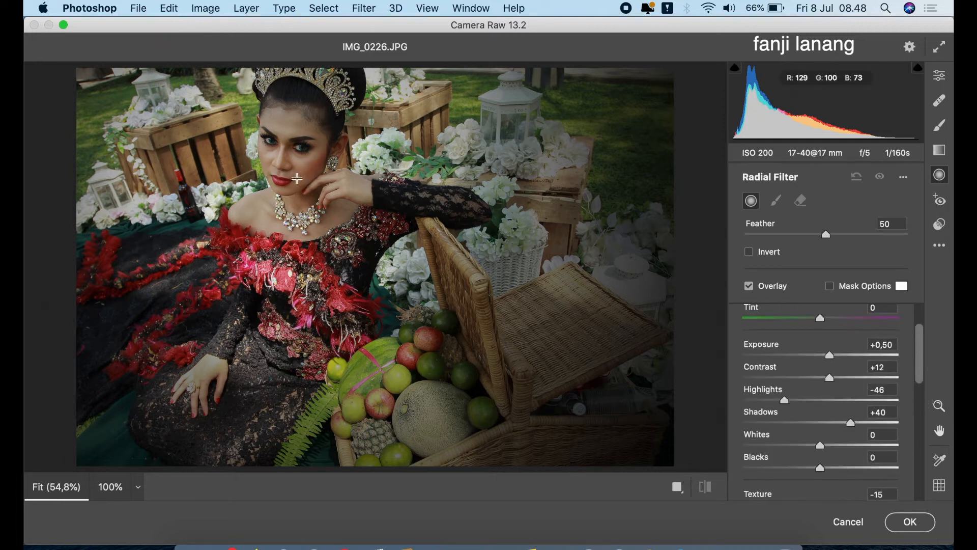
Draw a radial filter ellipse around the face and neck, with exposure +0,70, highlights -31, shadows +16 and slightly raised texture.
drag(288, 182, 335, 235)
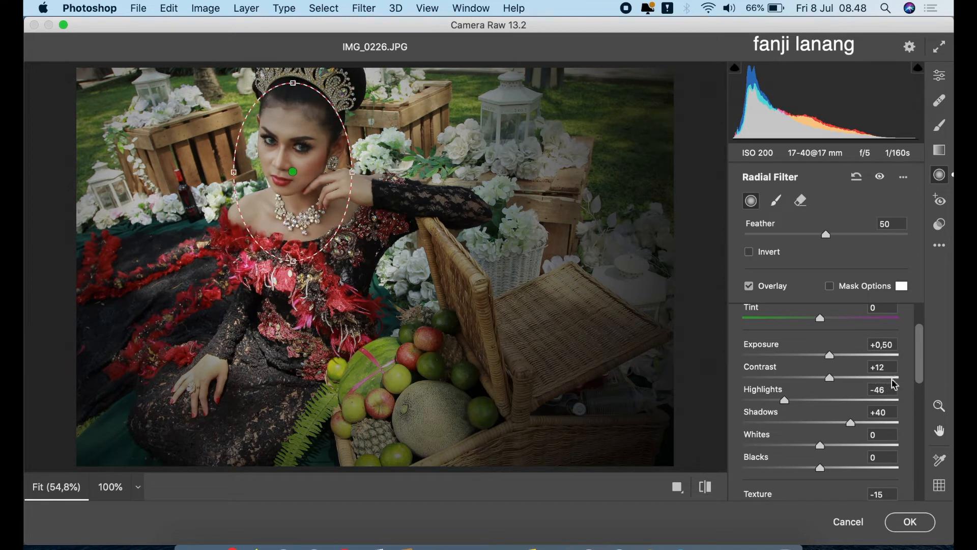
click(798, 400)
click(832, 422)
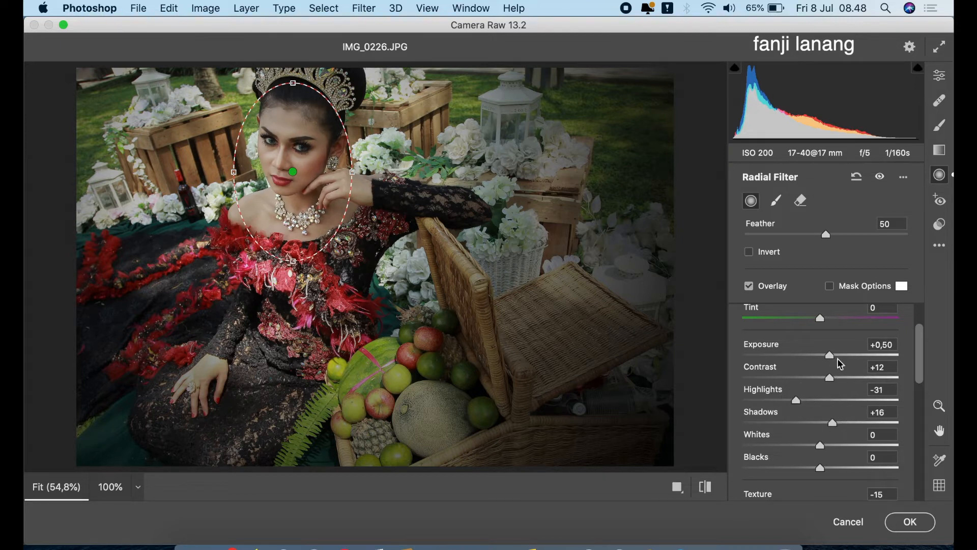
drag(830, 354, 837, 364)
drag(920, 356, 920, 372)
drag(808, 459, 813, 460)
drag(919, 382, 917, 346)
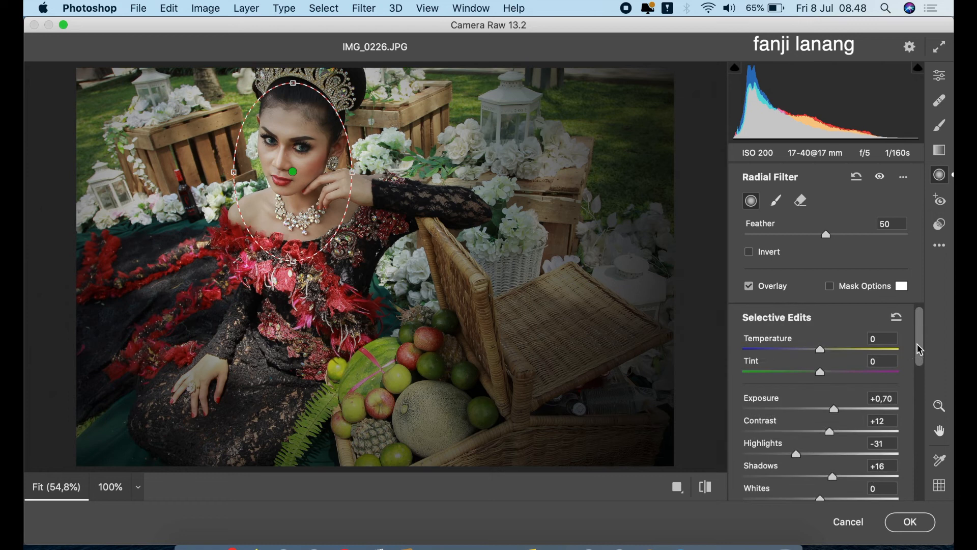
In the global Basic adjustments, set shadows to +35, contrast to +10 and highlights to -30.
click(937, 77)
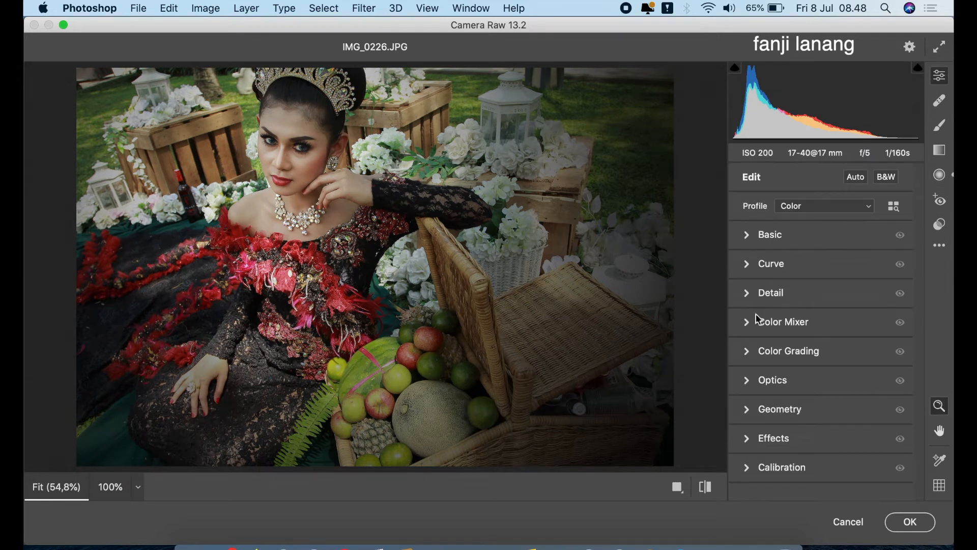
click(746, 234)
drag(820, 339, 851, 379)
click(831, 317)
drag(832, 324, 799, 344)
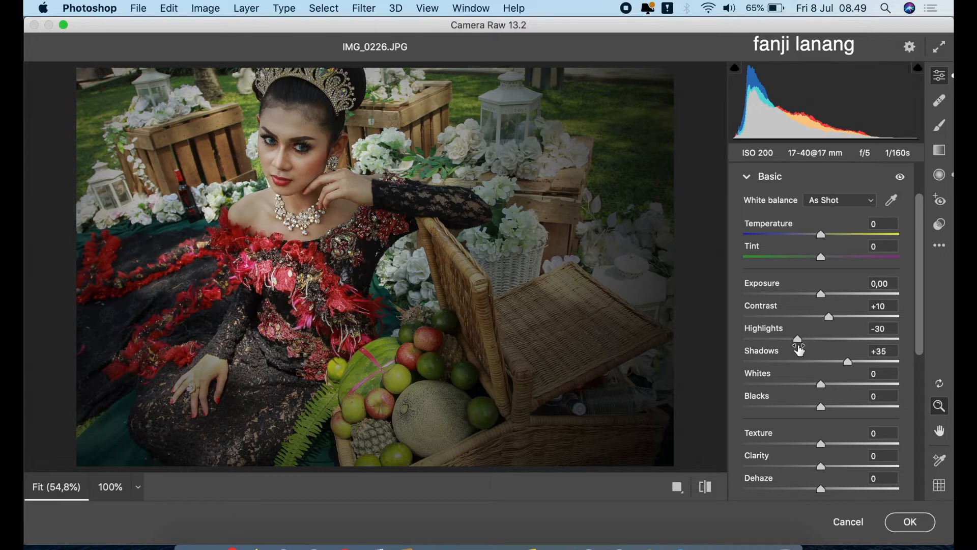
Set clarity to +10 and blacks to -15, and raise the shadows further in the Basic adjustments.
drag(823, 458, 830, 473)
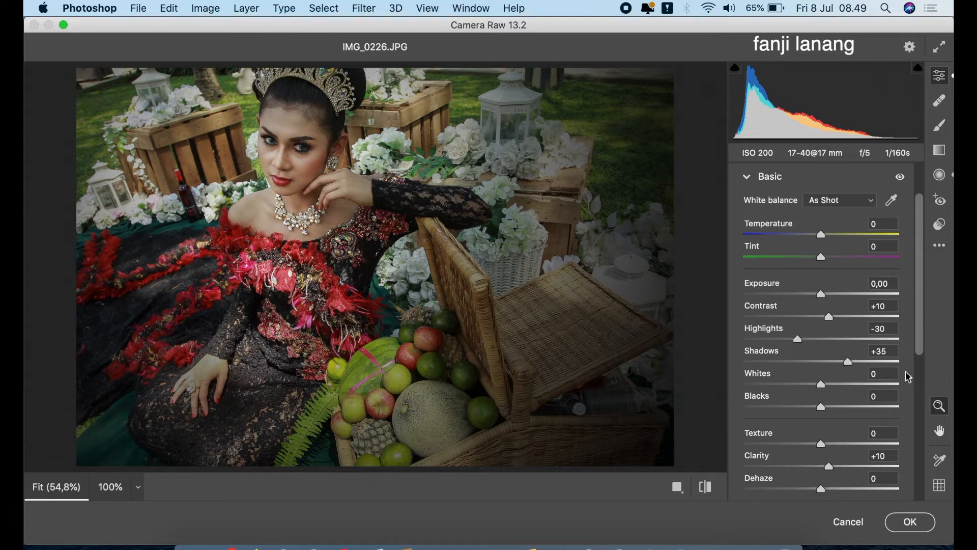
mouse_move(821, 407)
mouse_down()
mouse_move(807, 408)
mouse_move(812, 419)
mouse_up()
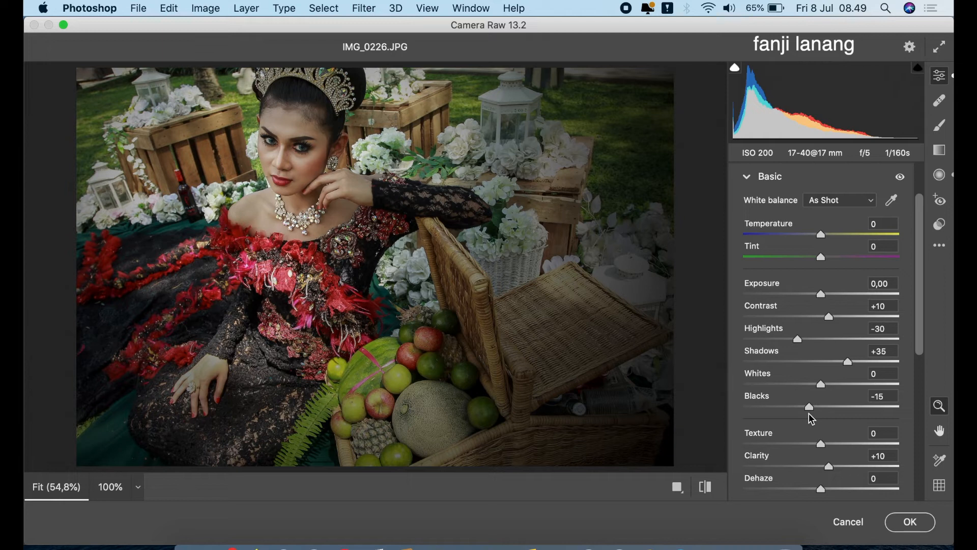
drag(848, 362, 877, 392)
click(749, 179)
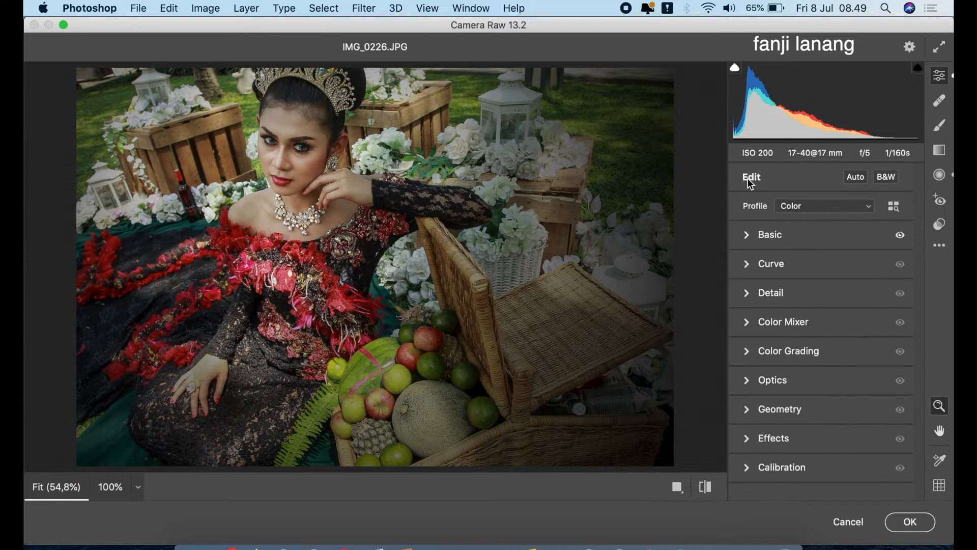
Shape the point curve with a 63/52 shadow point, a midtone anchor and the black point lifted to output 12.
click(750, 269)
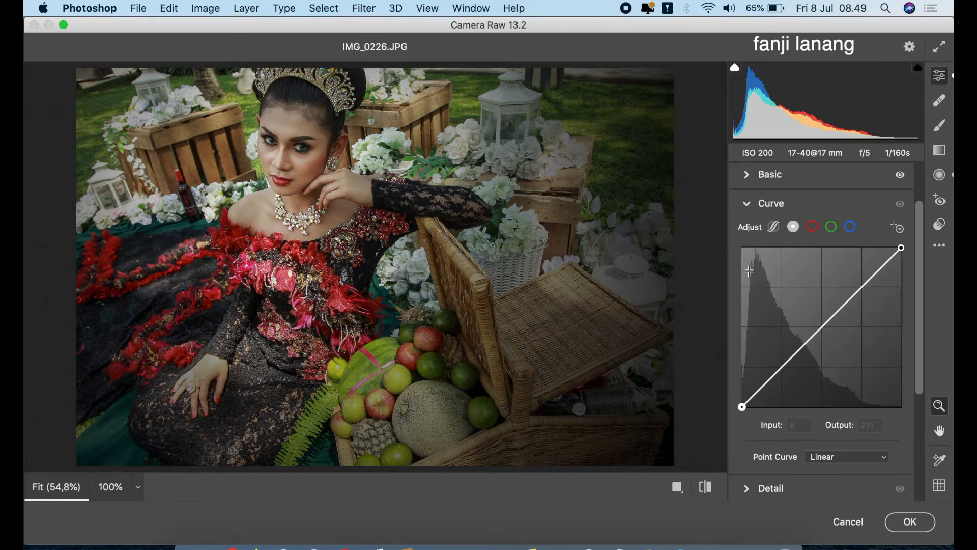
click(742, 408)
drag(781, 368, 781, 375)
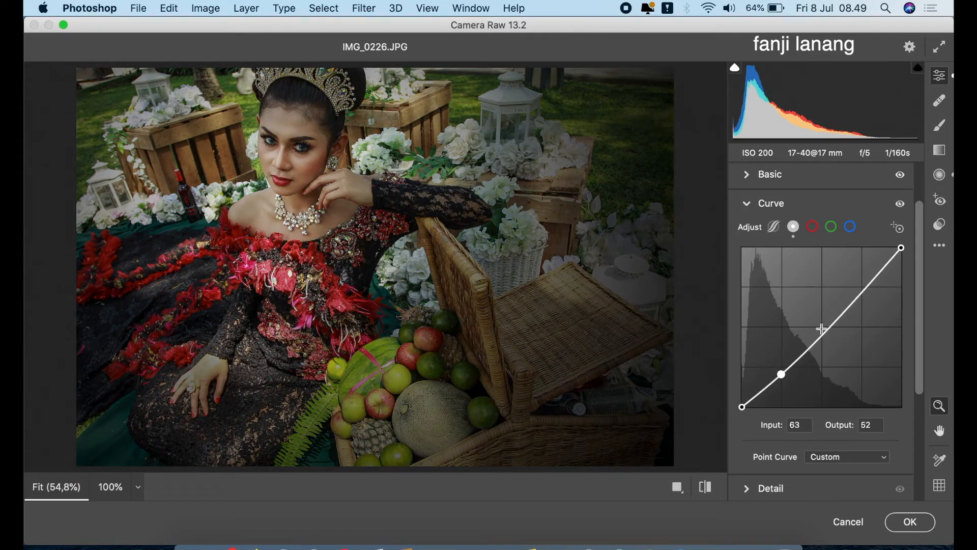
click(821, 329)
drag(742, 407, 742, 400)
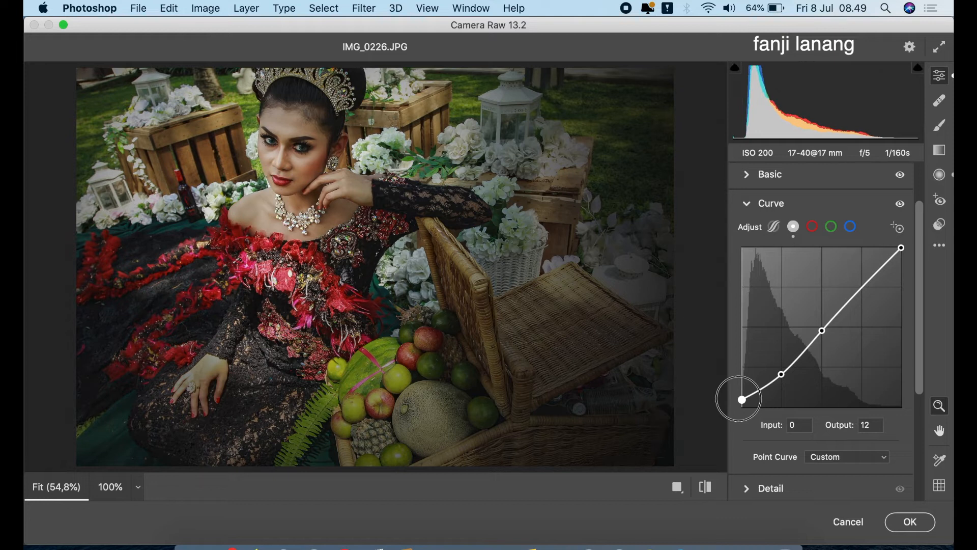
click(750, 208)
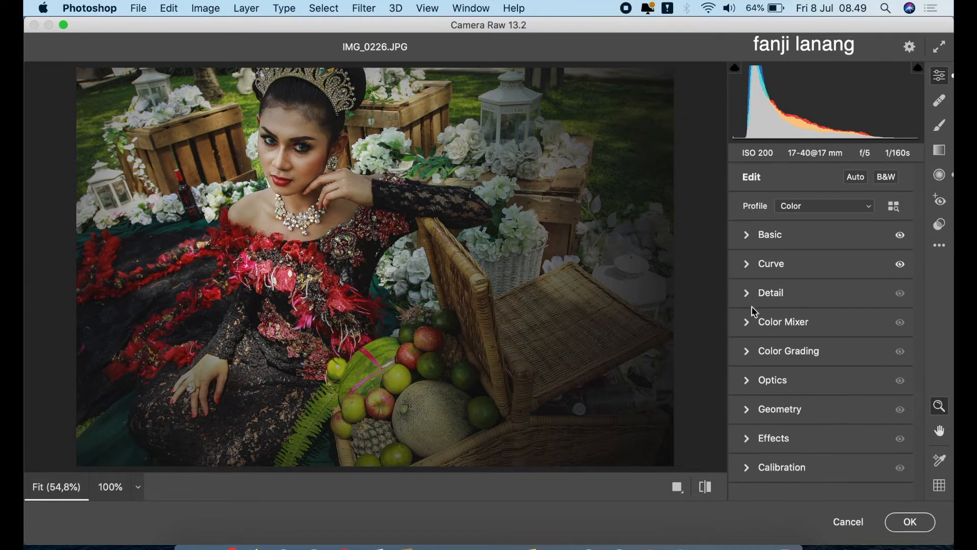
Raise the luminance of the oranges to +25 in the Color Mixer.
click(748, 329)
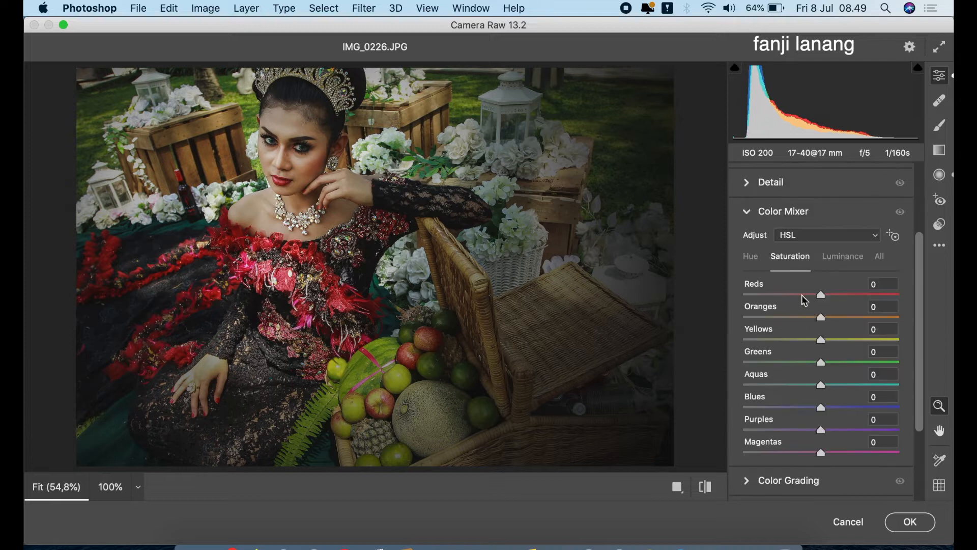
click(842, 260)
drag(839, 318, 843, 324)
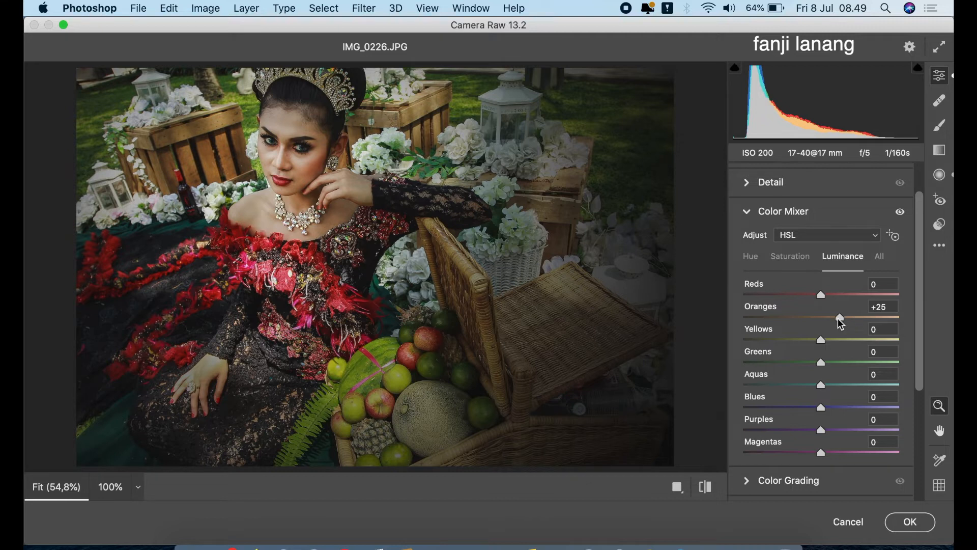
click(746, 211)
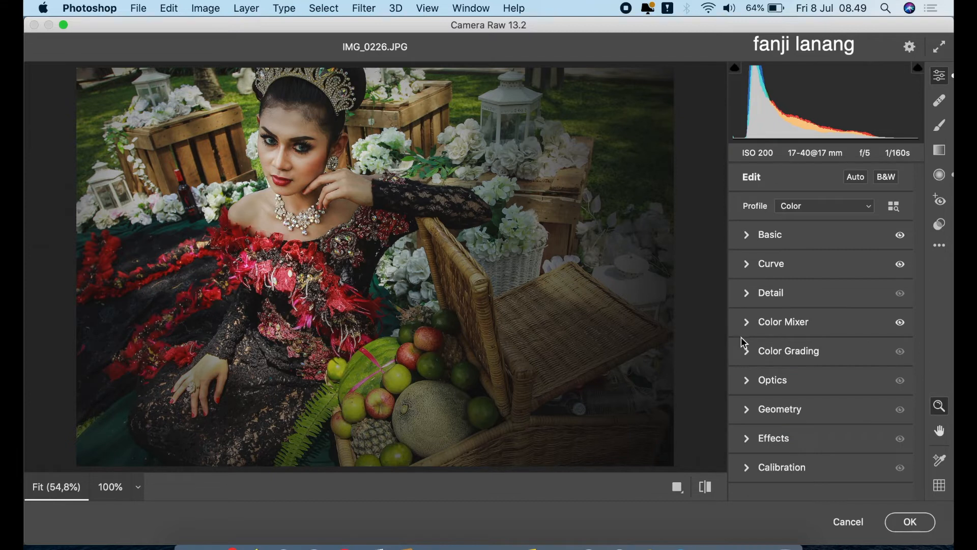
Tint the midtones in Color Grading with hue 190 and saturation 10.
click(748, 359)
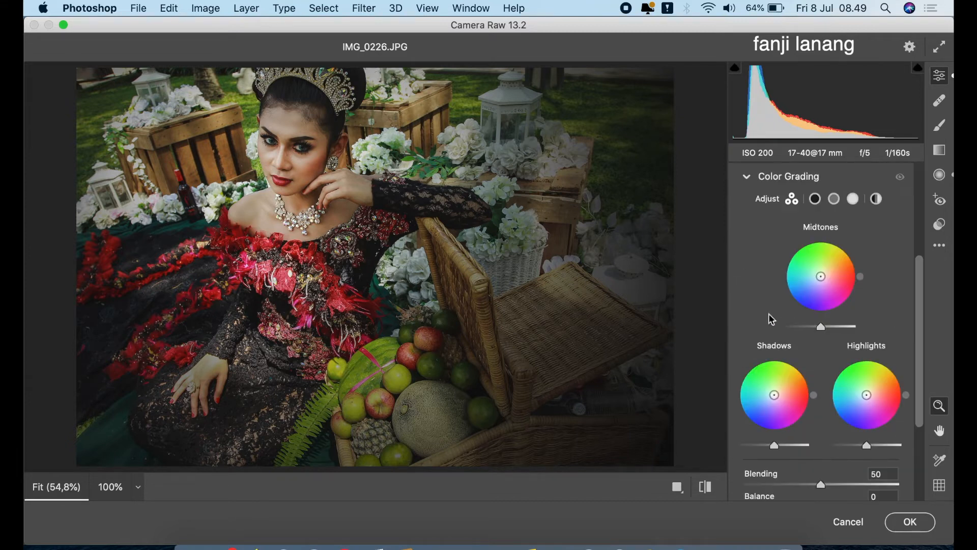
click(833, 199)
drag(823, 403, 825, 402)
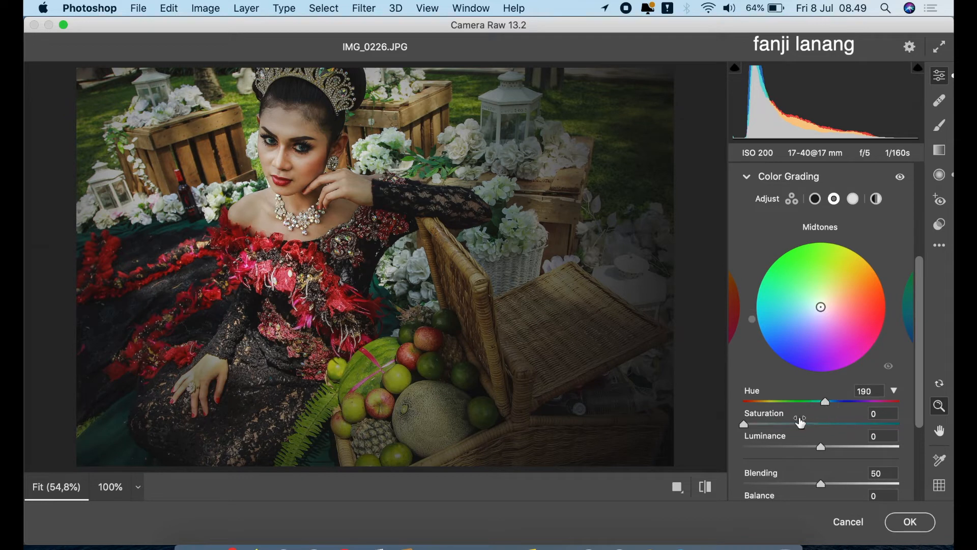
drag(744, 424, 767, 430)
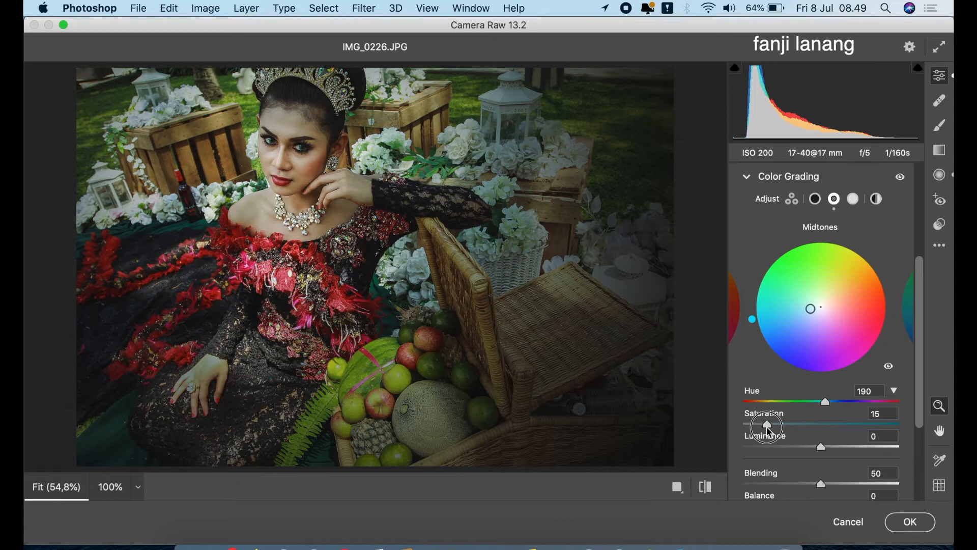
drag(768, 430, 762, 433)
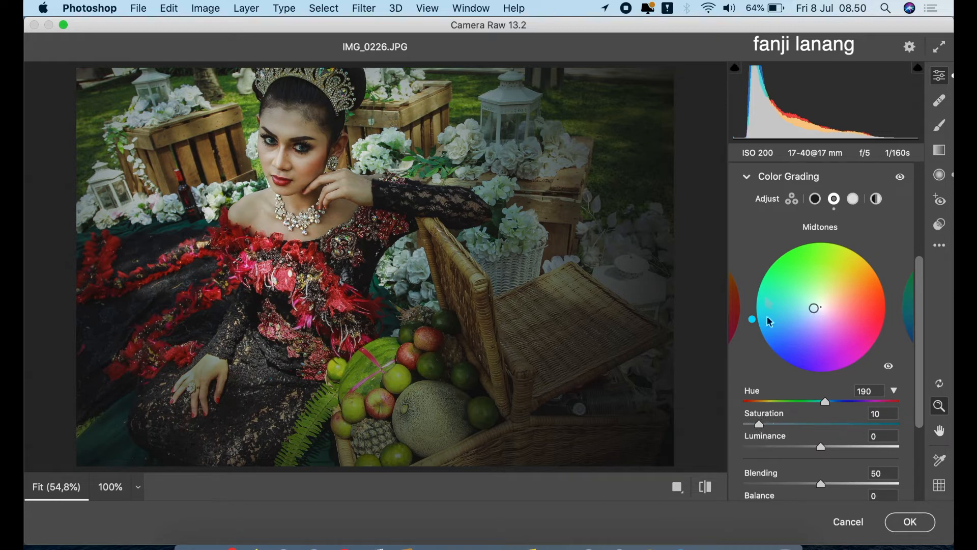
click(748, 183)
Set the Red Primary hue to +25 in the Calibration settings.
click(750, 465)
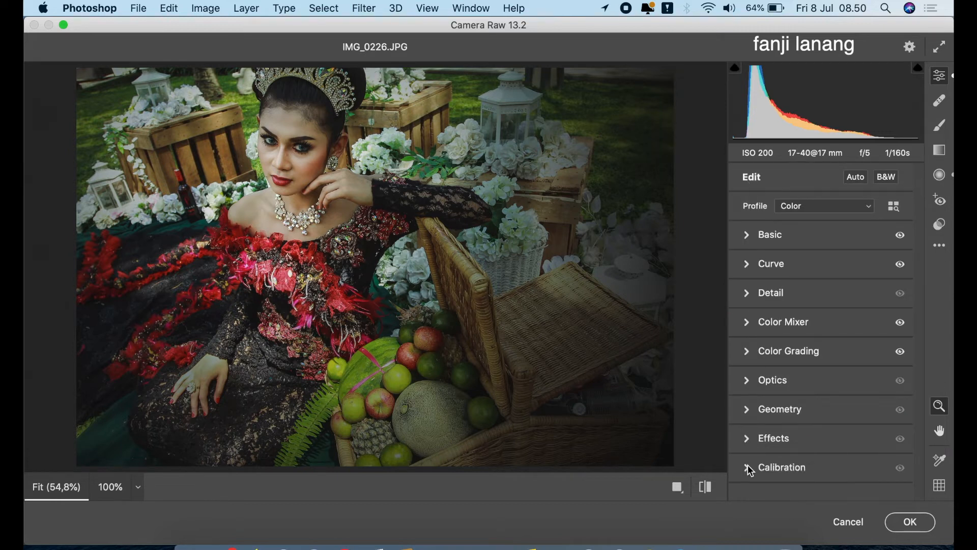
click(840, 327)
drag(840, 329, 841, 329)
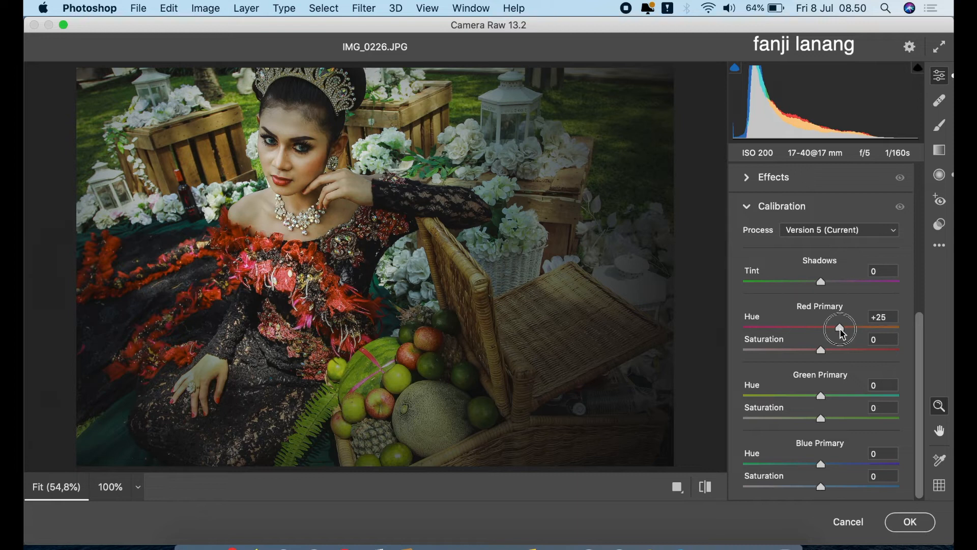
Set the Green Primary hue to +45 and the Blue Primary hue to -10 in Calibration, comparing with the default settings.
click(847, 396)
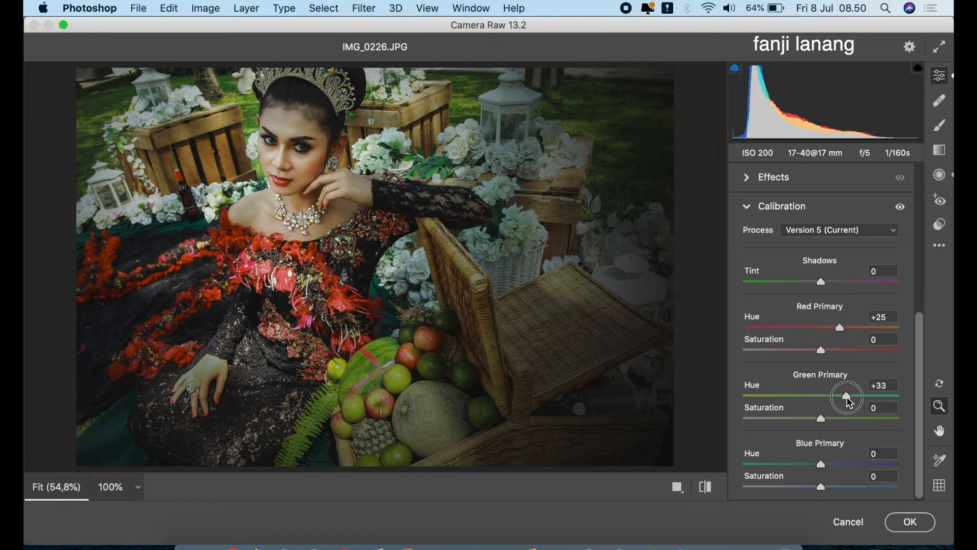
drag(848, 402, 858, 406)
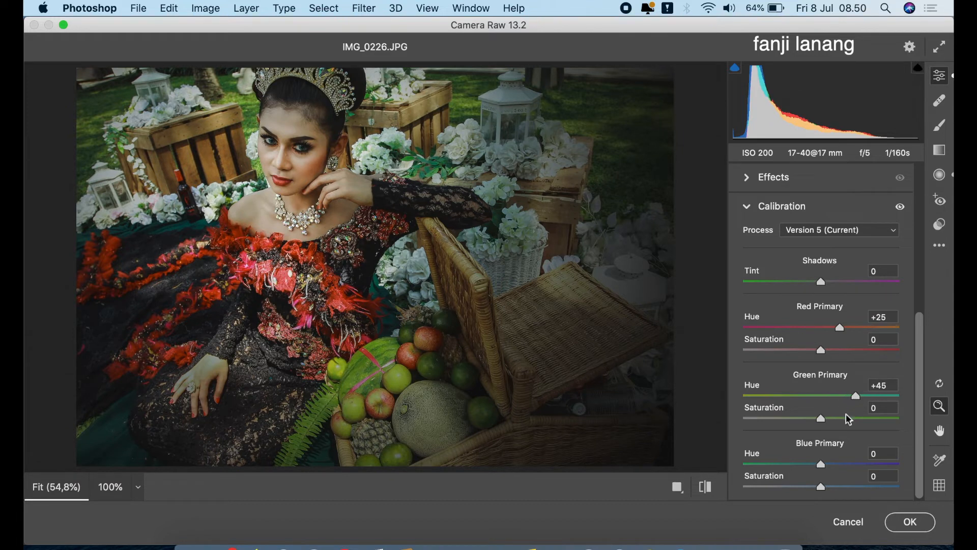
drag(821, 464, 812, 467)
click(706, 487)
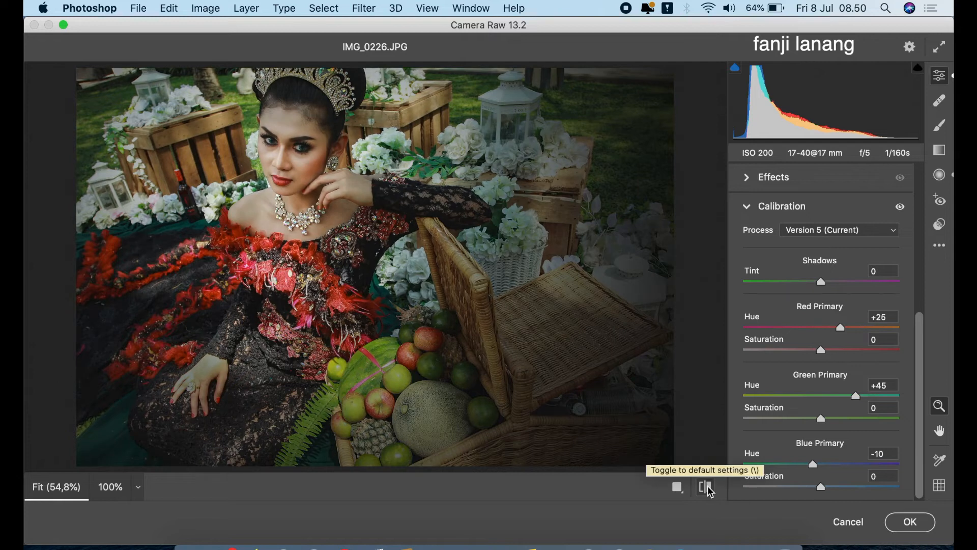
Set the Exposure to +0,30 in the Basic adjustments, compare with the default settings and apply the Camera Raw edits.
drag(921, 353, 920, 269)
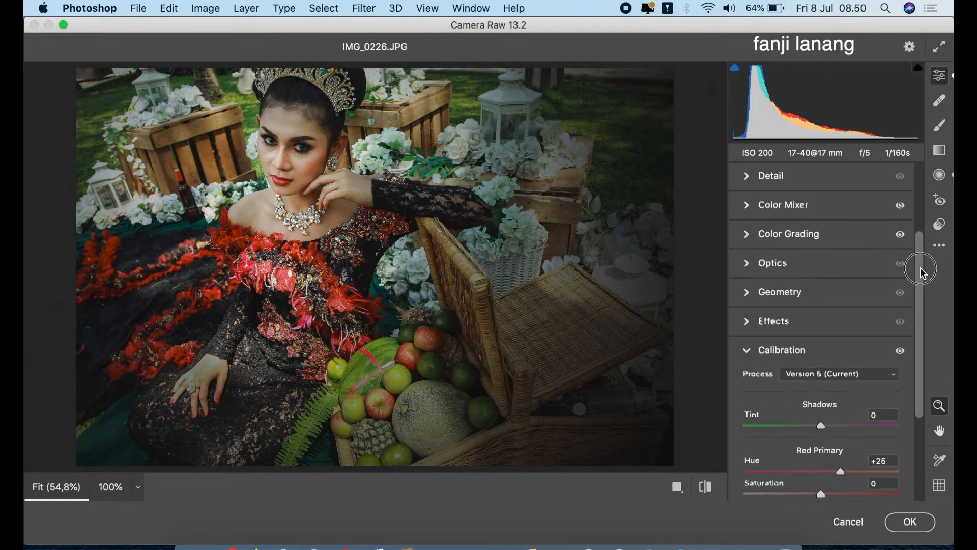
click(748, 350)
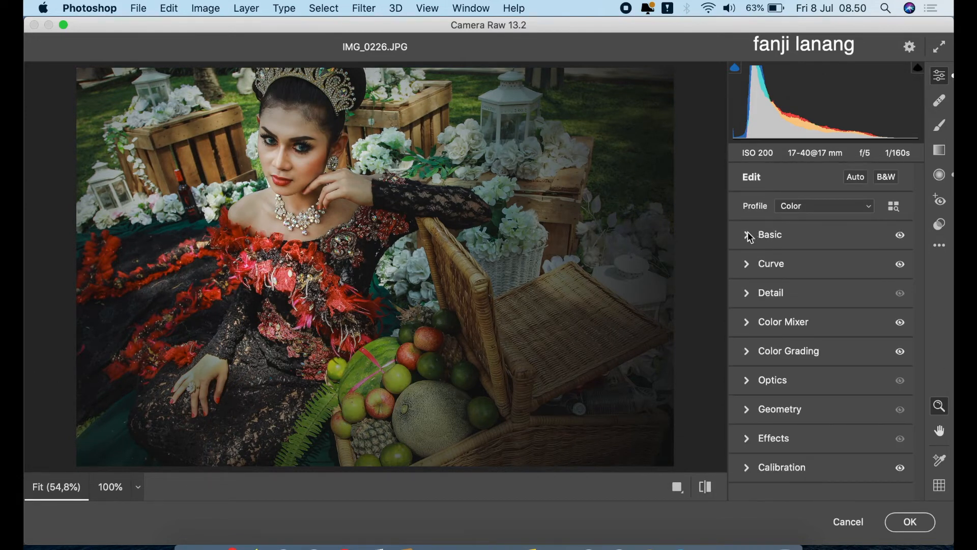
click(750, 236)
drag(821, 294, 824, 294)
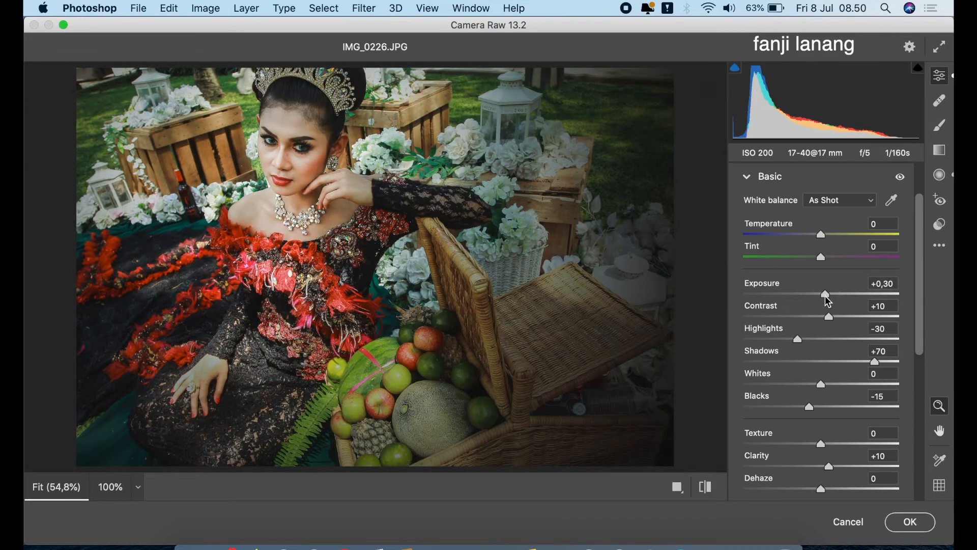
click(748, 177)
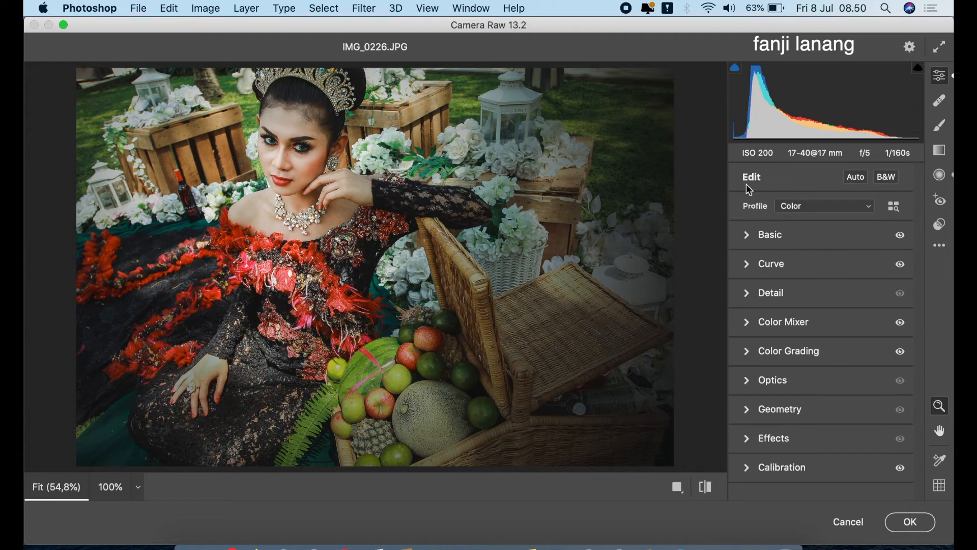
click(704, 486)
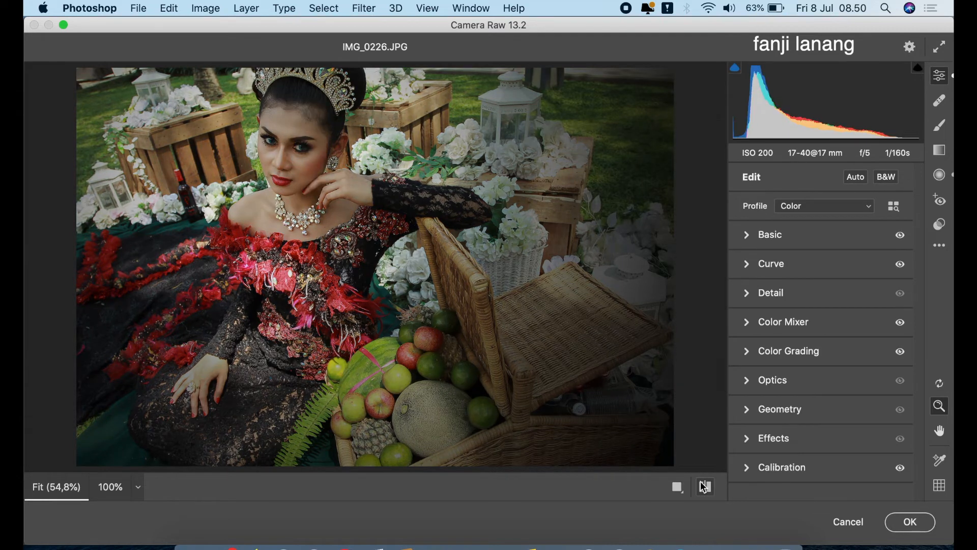
click(911, 522)
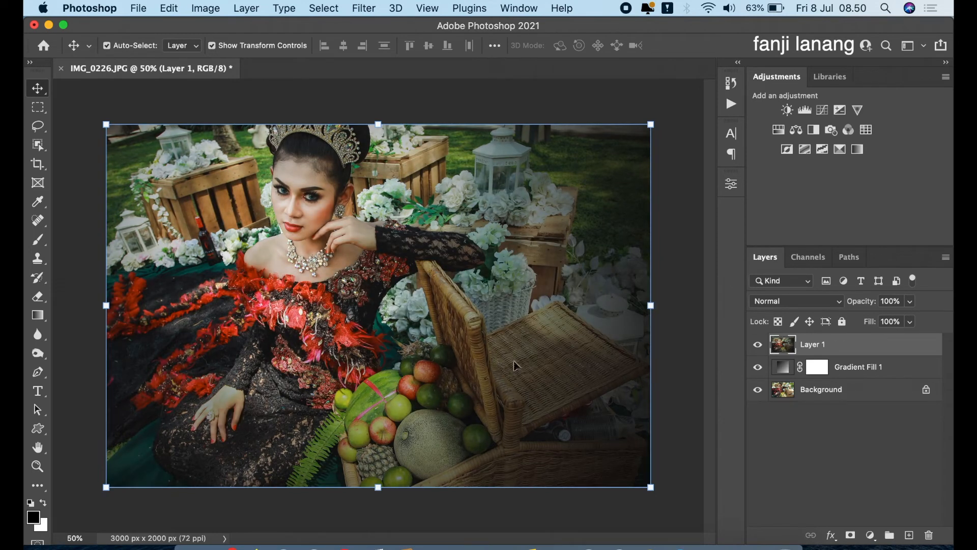
Duplicate Layer 1 and boost the colour of the fruit with the Sponge tool in Saturate mode at 50% flow.
drag(847, 349, 910, 534)
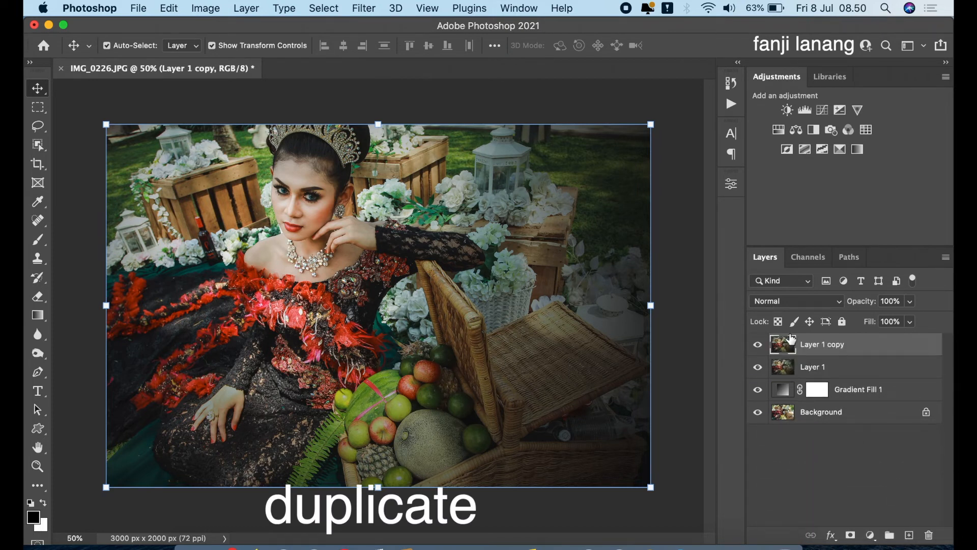
click(38, 353)
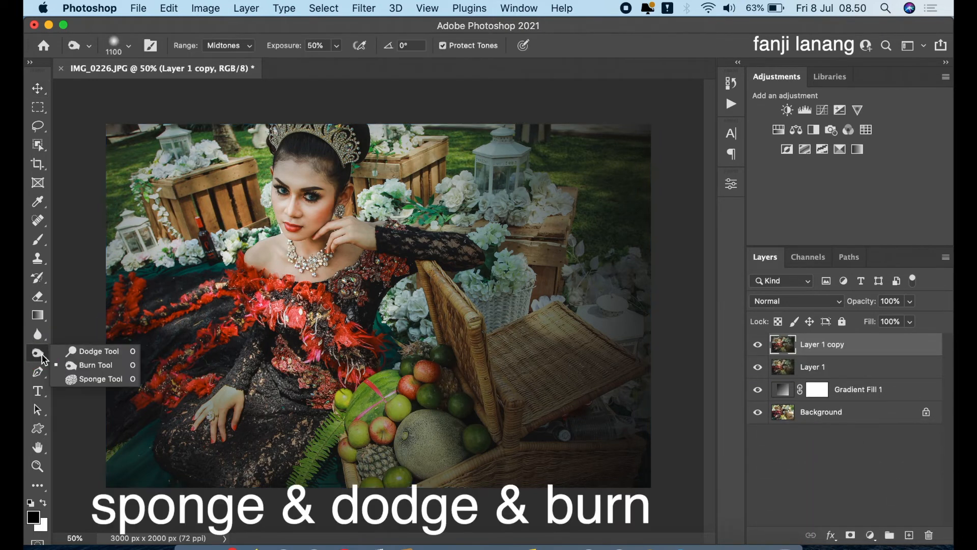
click(81, 380)
click(249, 46)
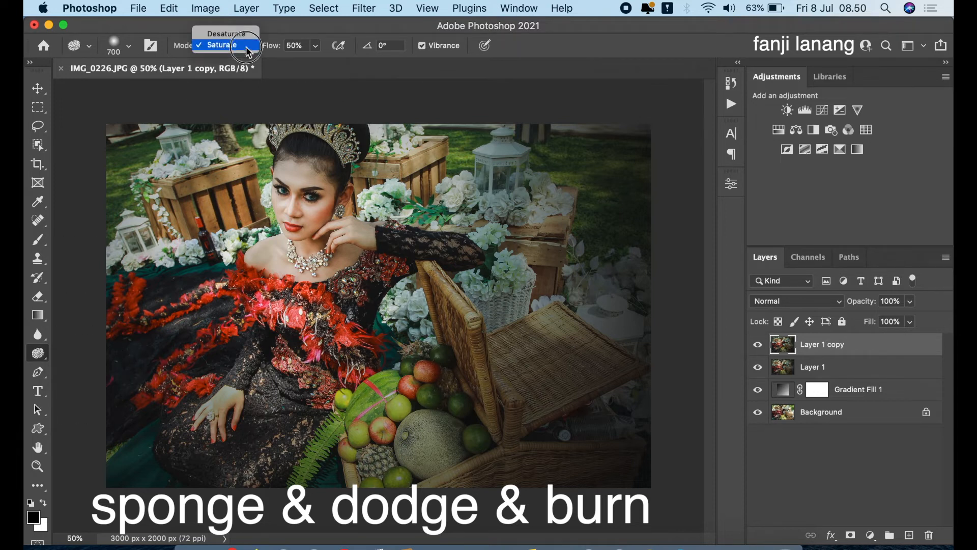
click(236, 45)
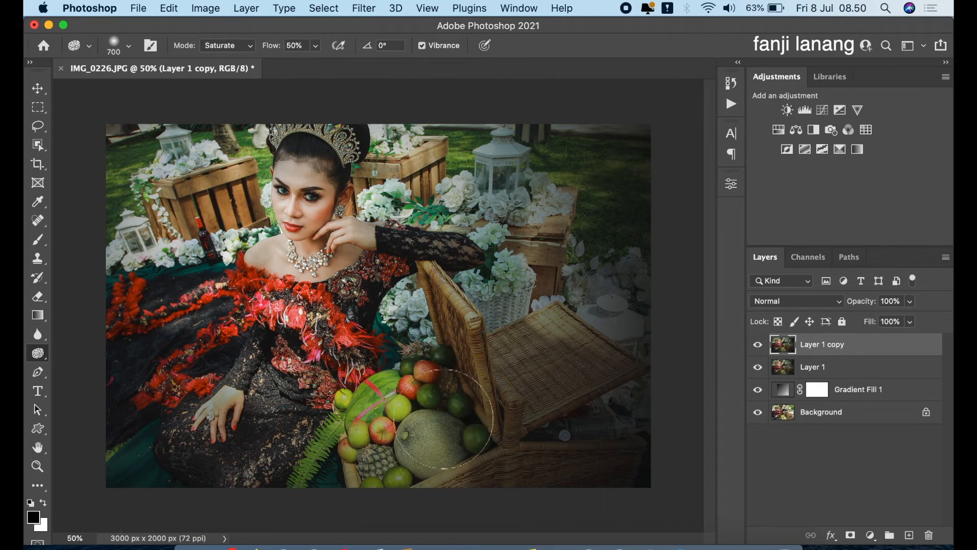
mouse_move(444, 424)
mouse_down()
mouse_move(439, 388)
mouse_move(463, 447)
mouse_move(429, 483)
mouse_move(458, 463)
mouse_up()
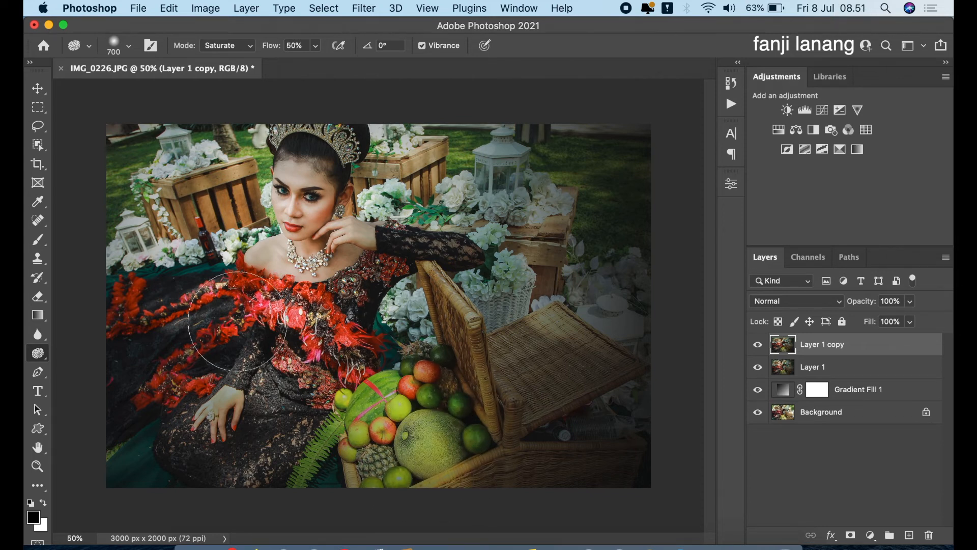
Darken the fruit around the melon with the Burn tool, using the Midtones range at 50% exposure.
drag(37, 352, 79, 372)
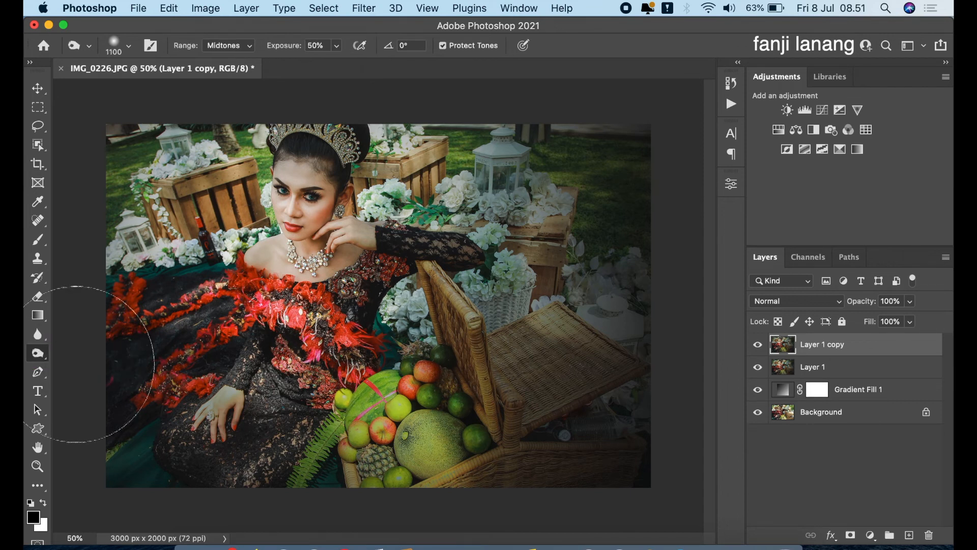
click(249, 46)
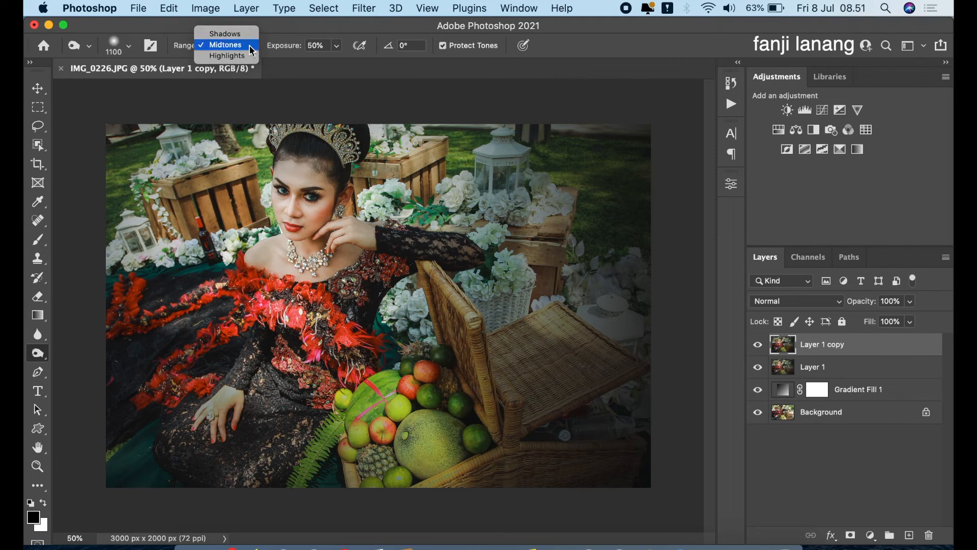
click(251, 49)
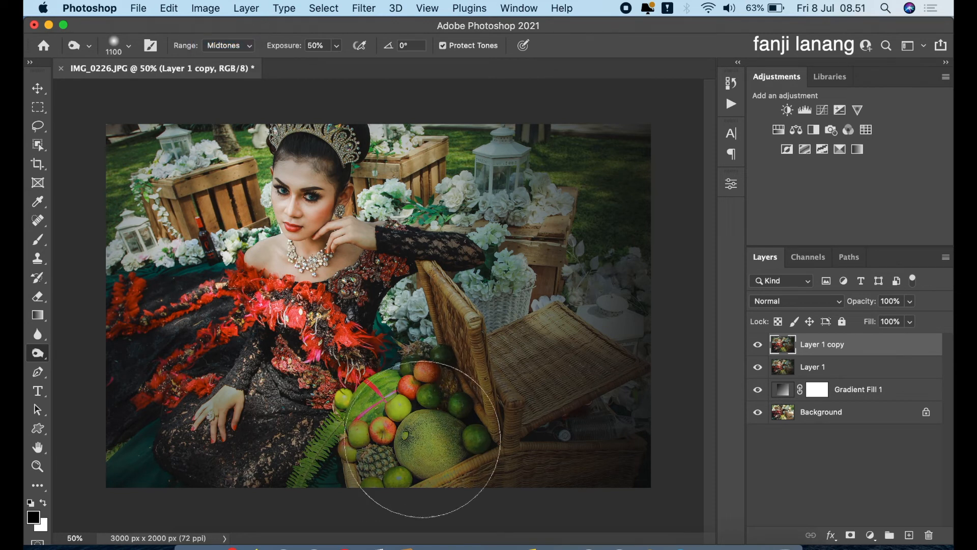
drag(420, 437, 396, 434)
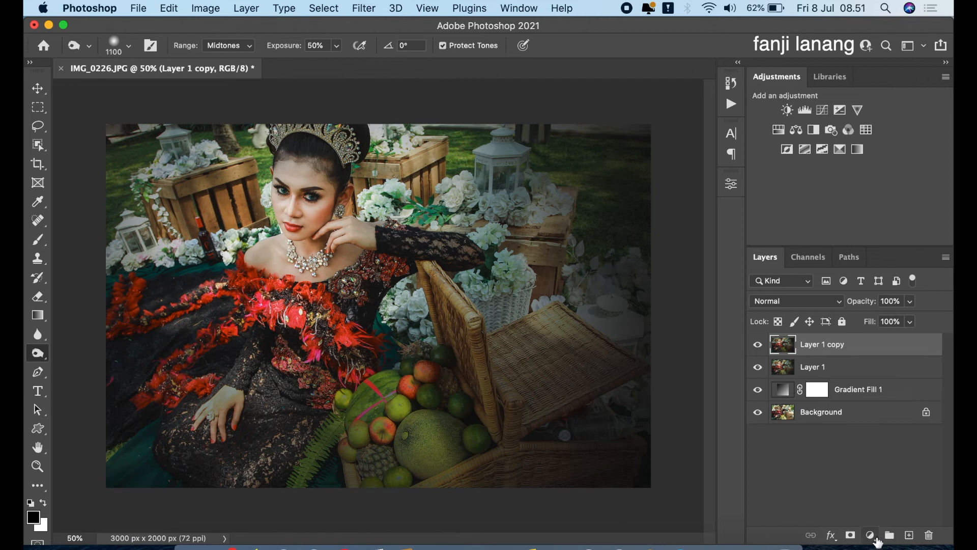
Add a Brightness/Contrast adjustment layer above the duplicated layer with brightness set to 10.
click(872, 536)
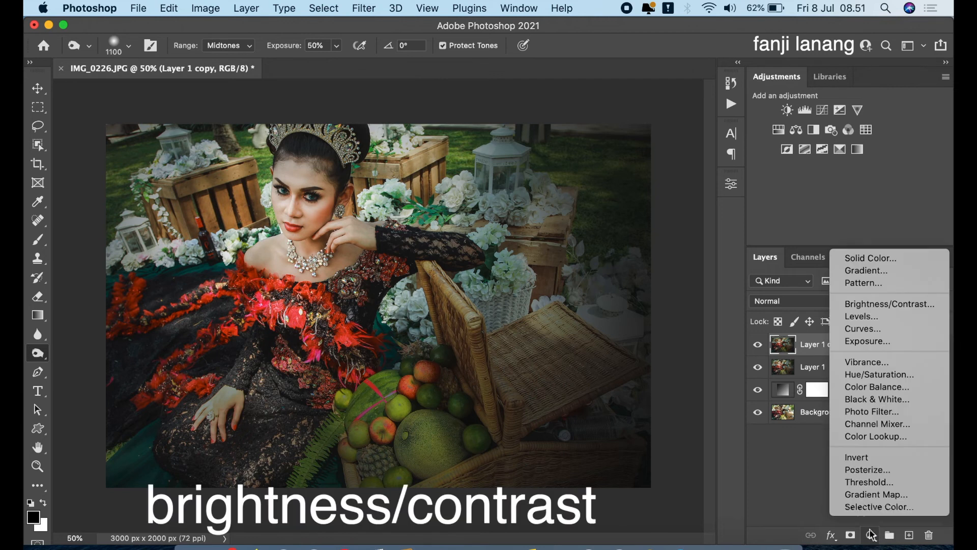
click(835, 304)
click(615, 265)
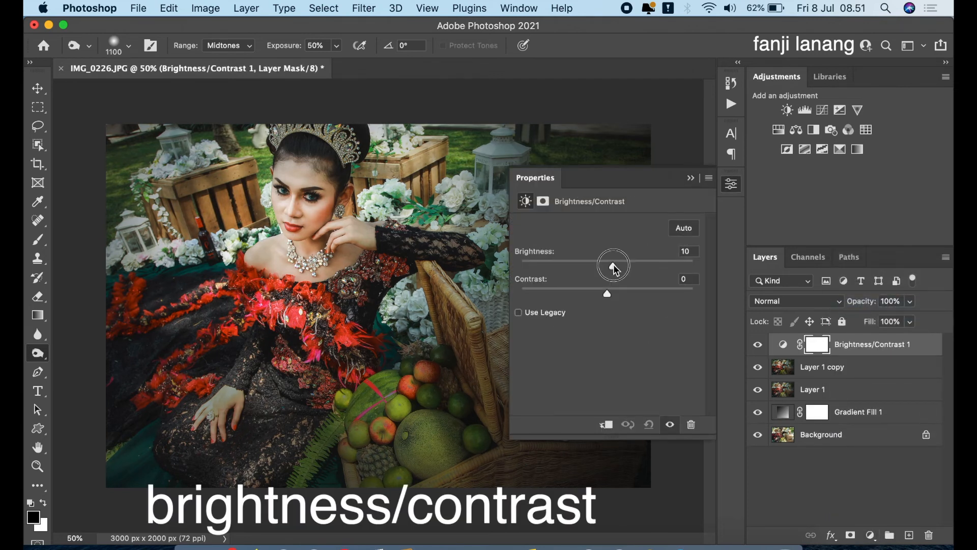
click(693, 178)
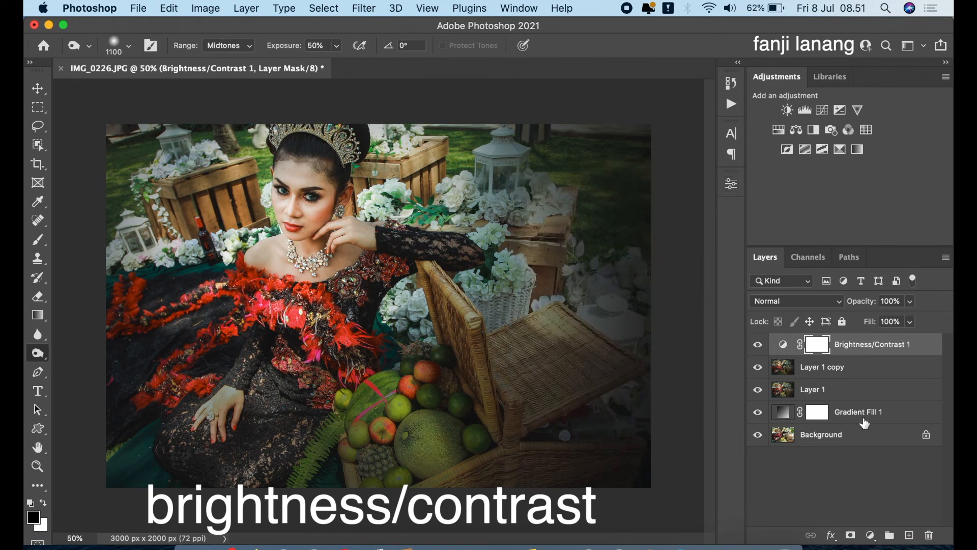
Group all layers above the Background and toggle the group's visibility to compare before and after.
shift+click(865, 417)
key(super+g)
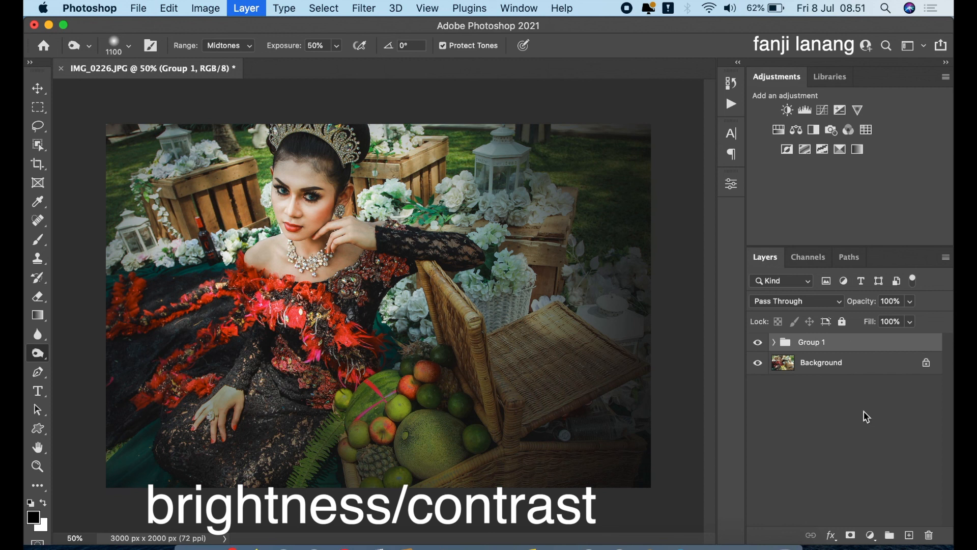
click(758, 343)
click(758, 344)
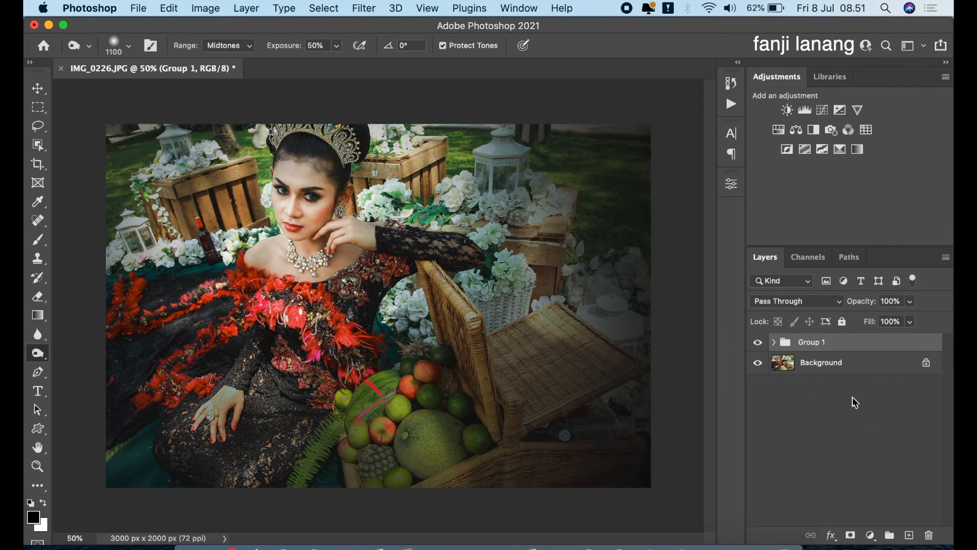
Create a new empty layer above the group and choose the signature brush preset for the Brush tool.
click(909, 535)
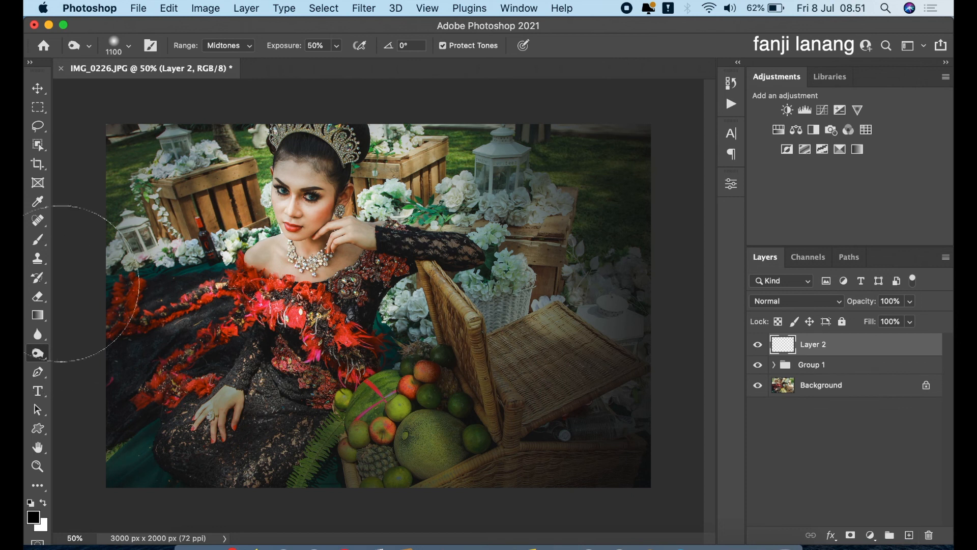
click(37, 239)
click(124, 49)
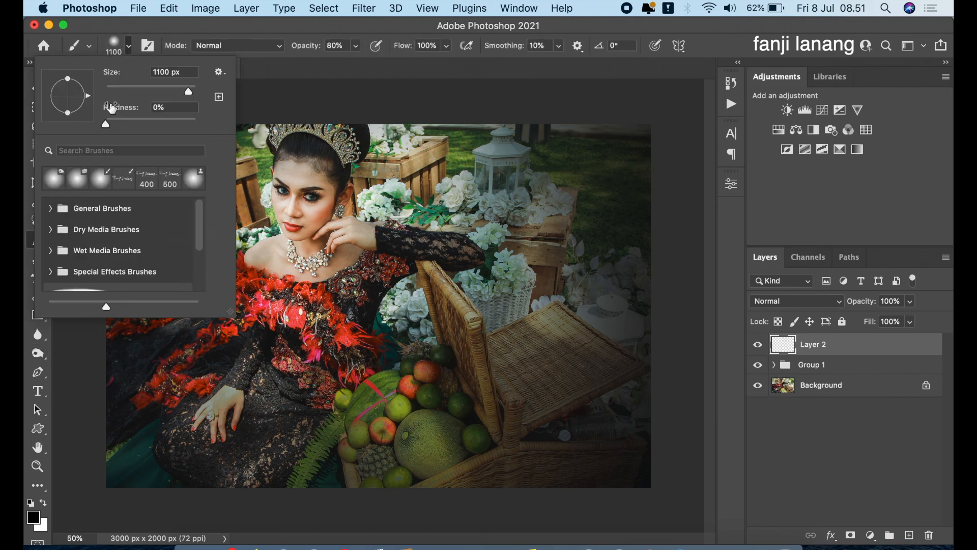
click(120, 180)
click(371, 75)
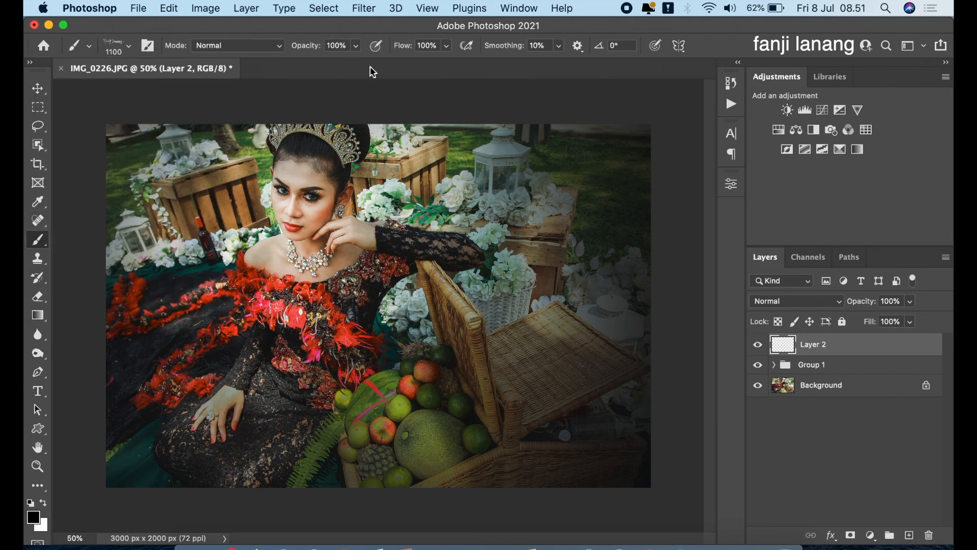
Reduce the signature brush to 300 px and stamp it in white in the photo's lower-right corner.
key(bracketleft)
key(bracketleft)
key(bracketleft)
key(bracketleft)
key(bracketleft)
key(bracketleft)
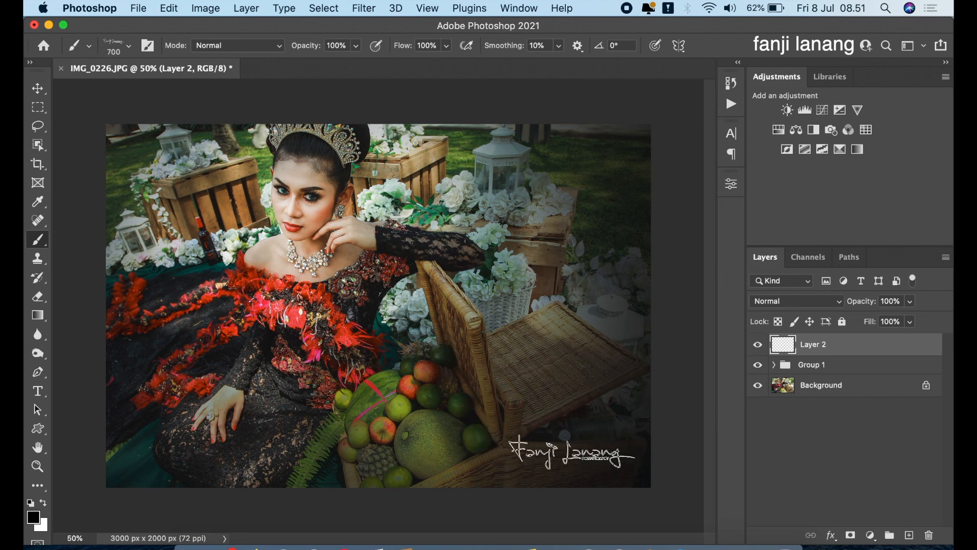
key(bracketleft)
key(bracketleft)
key(bracketleft)
key(bracketleft)
click(45, 502)
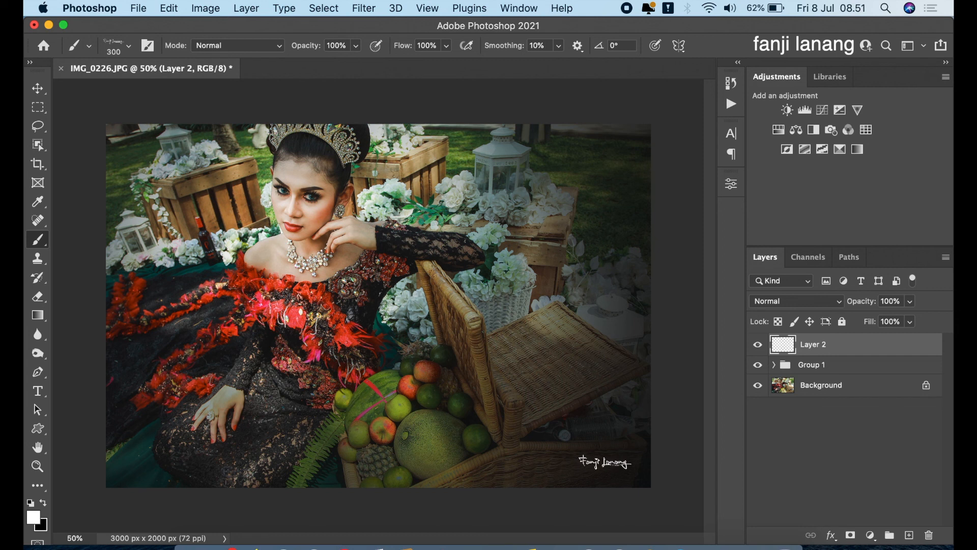
click(611, 464)
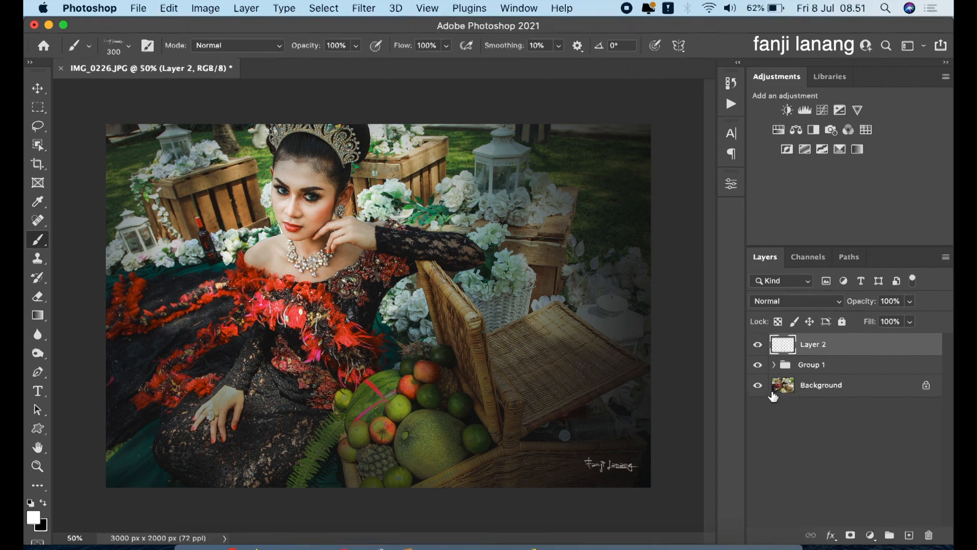